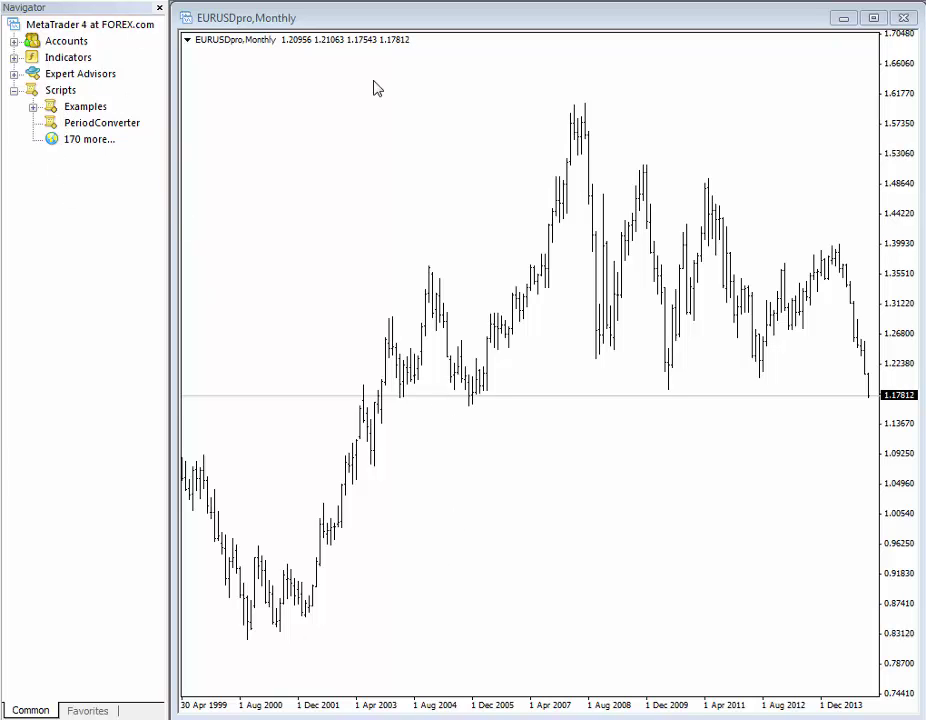
right_click(303, 380)
click(277, 642)
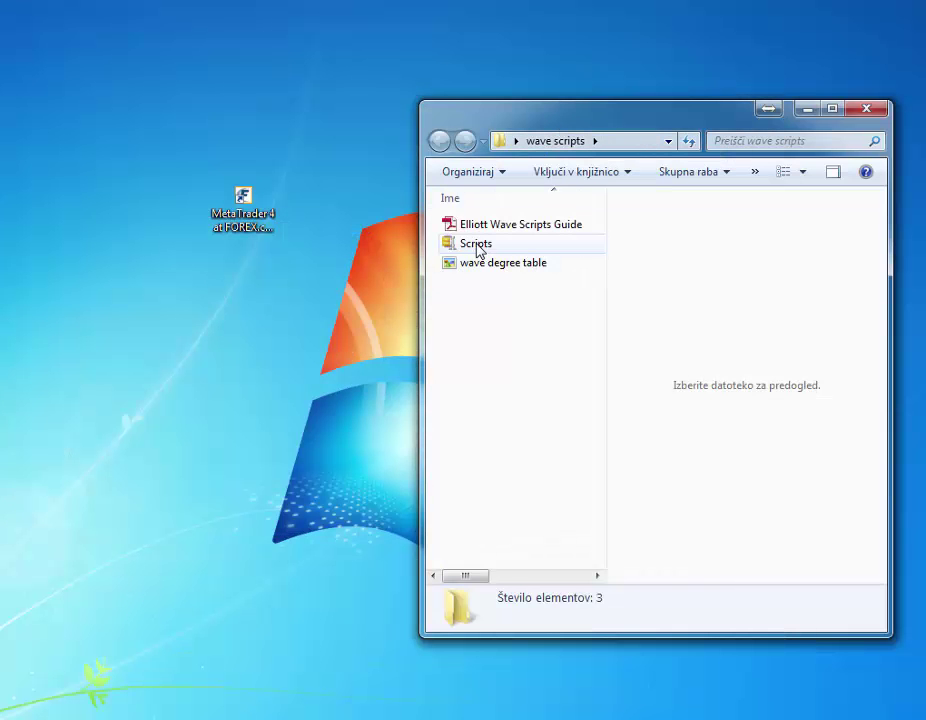
Step: Open the Scripts archive from the wave scripts folder in WinZip and move its window clear of the MetaTrader 4 desktop shortcut
click(477, 245)
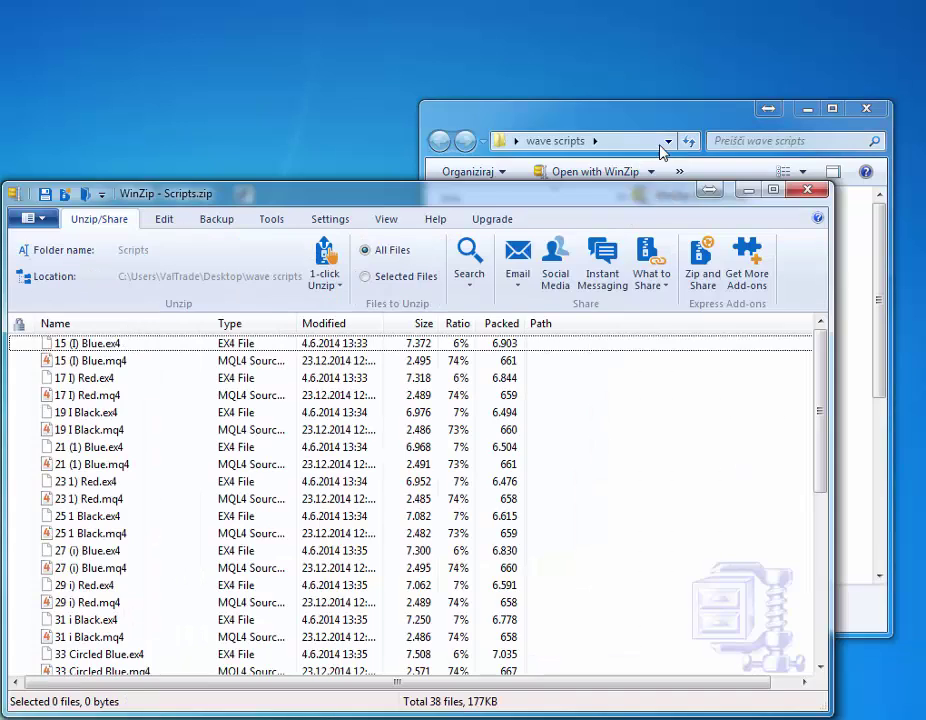
drag(440, 200, 746, 110)
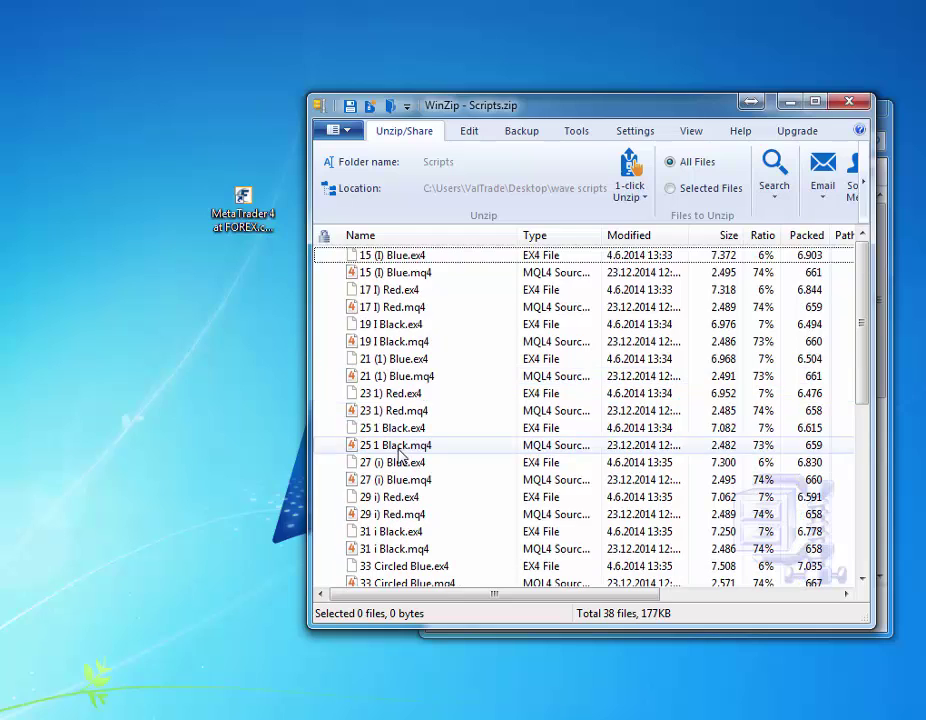
Step: Open the MetaTrader 4 installation folder through the desktop shortcut's properties, and go to its MQL4\Scripts subfolder
right_click(236, 212)
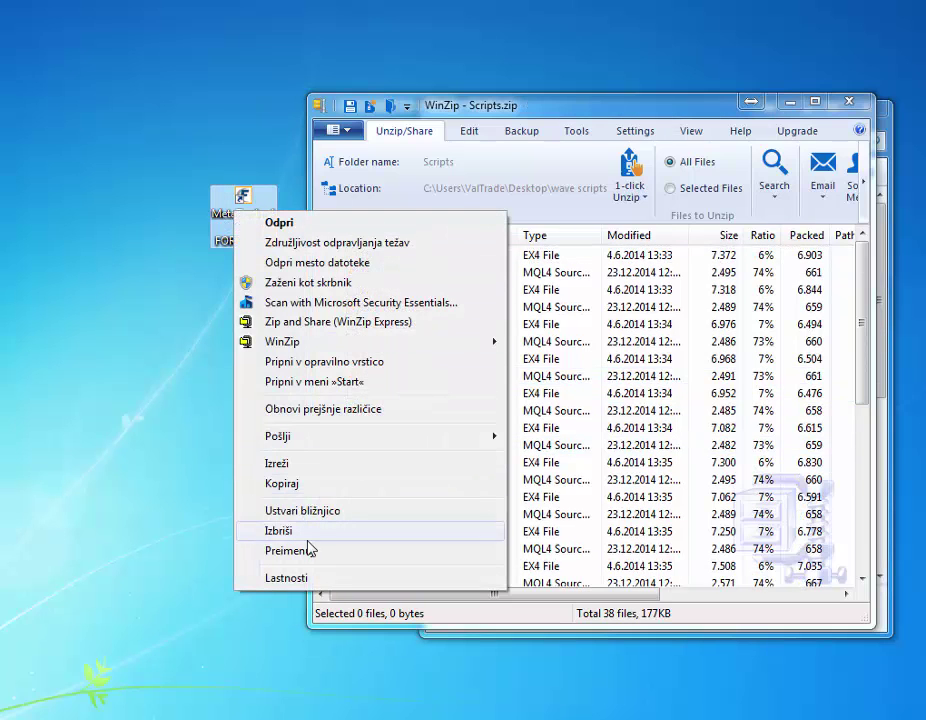
click(290, 551)
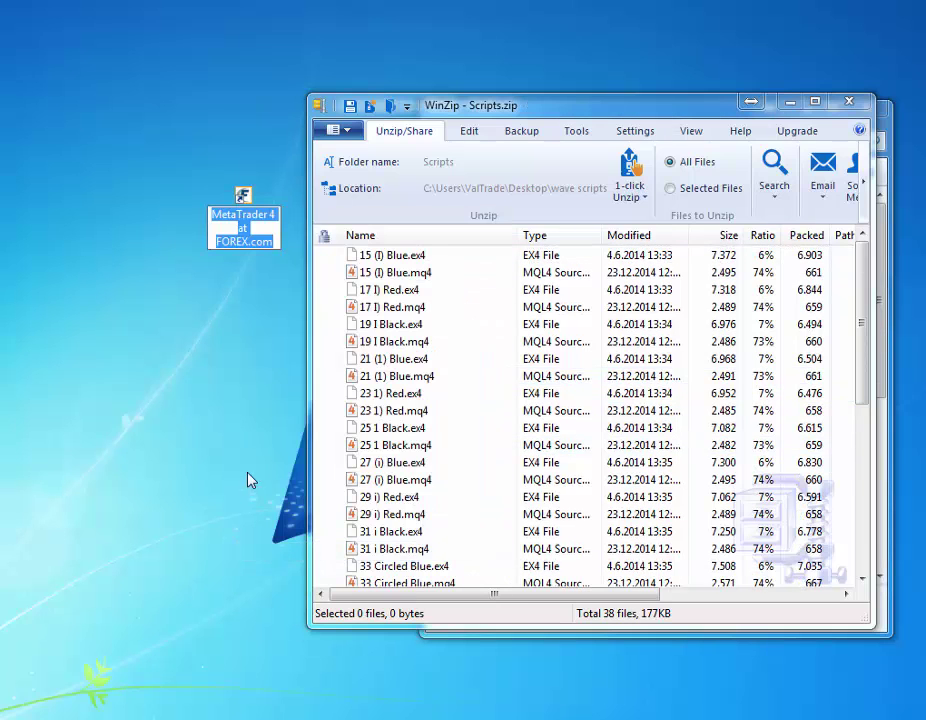
right_click(240, 217)
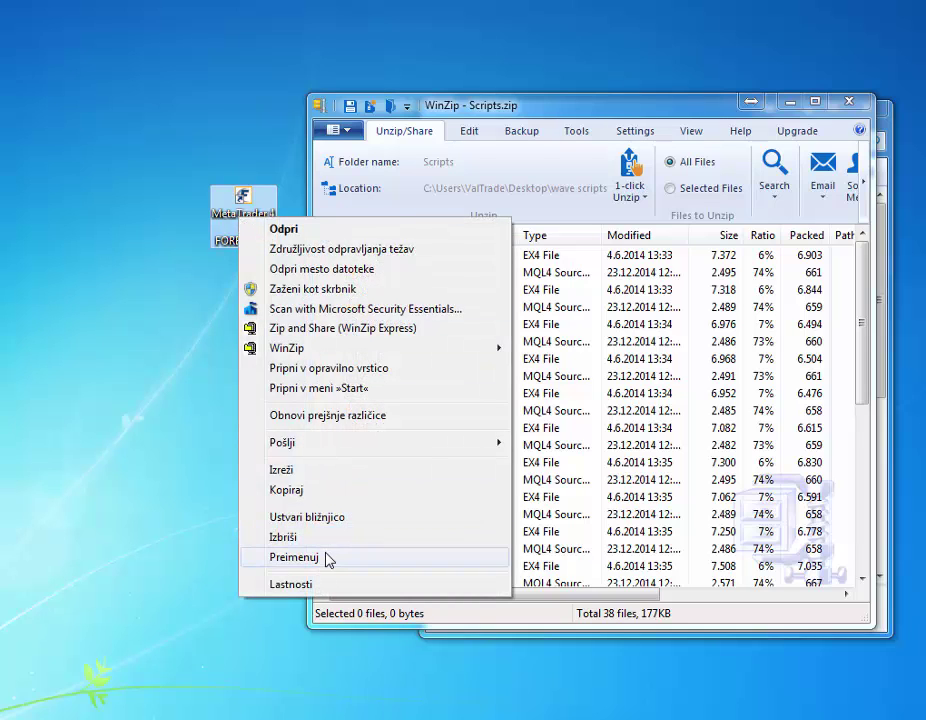
click(322, 583)
click(322, 552)
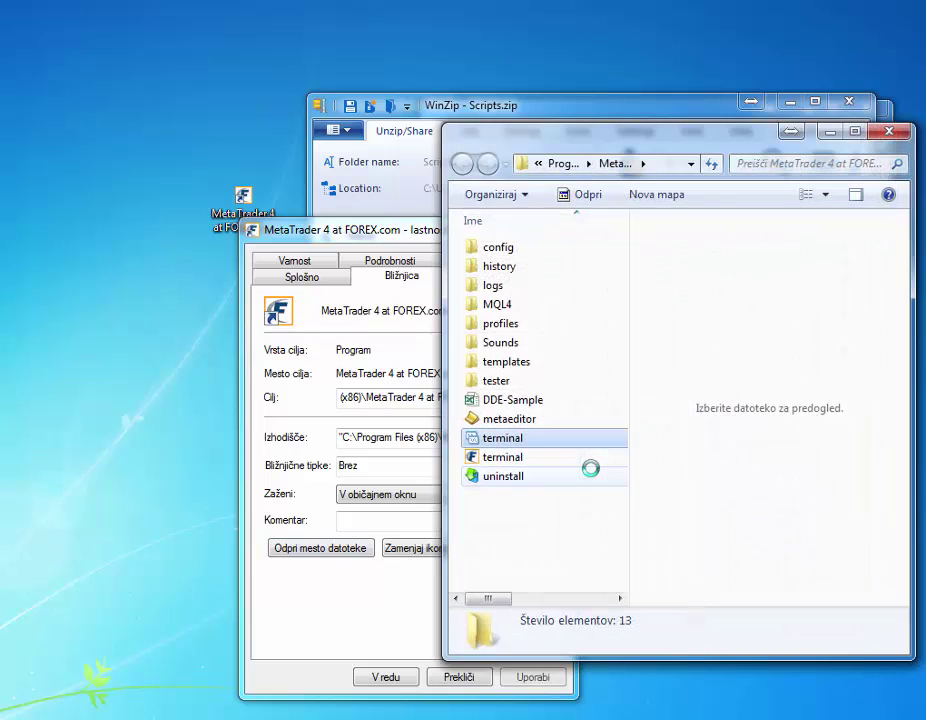
click(390, 229)
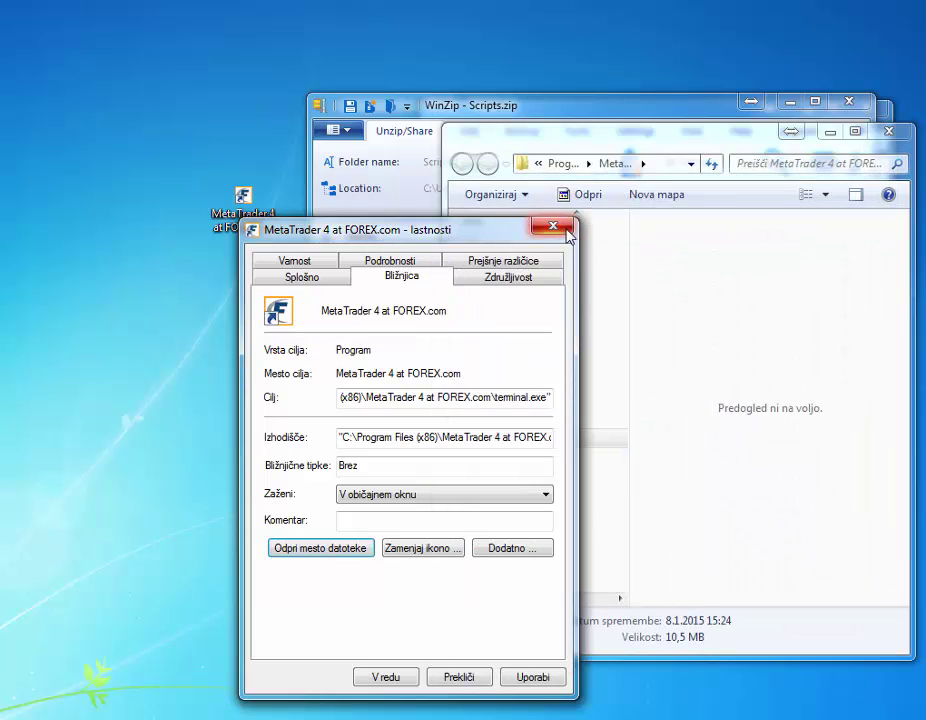
click(566, 230)
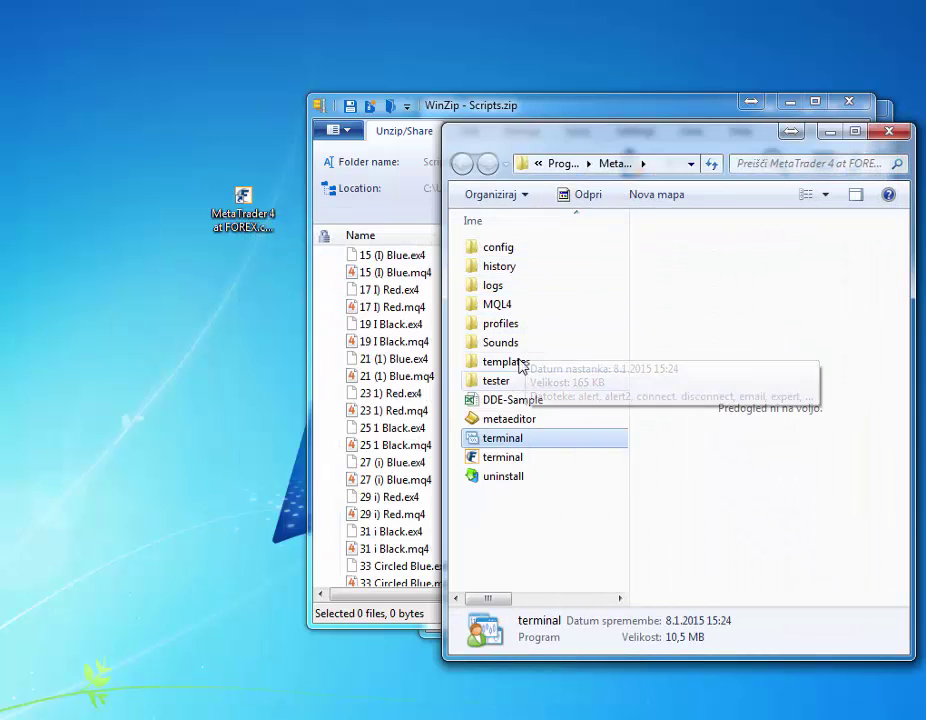
double_click(536, 306)
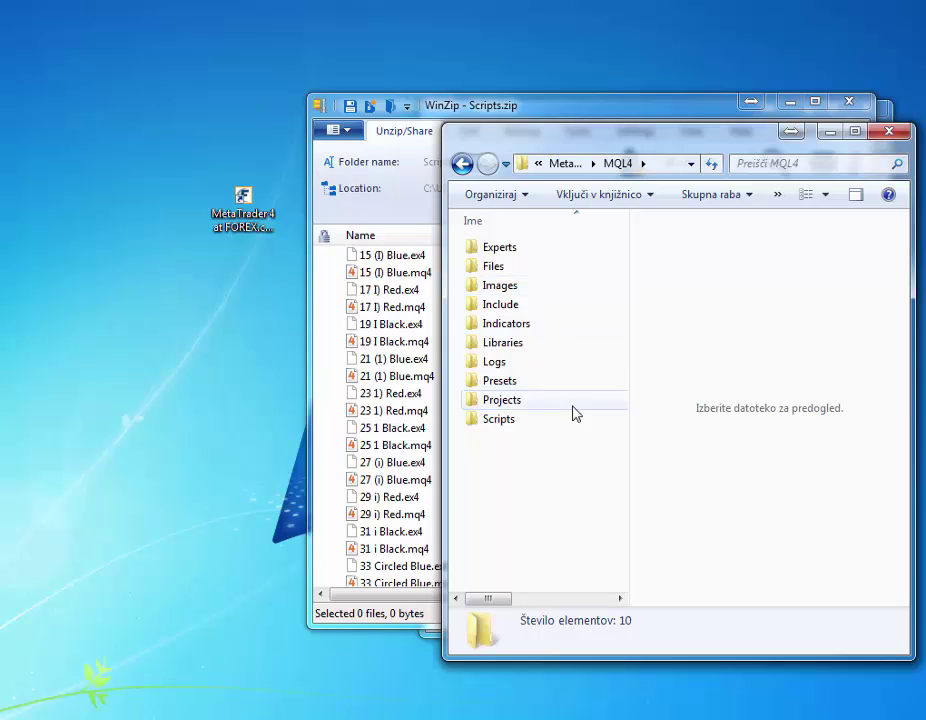
double_click(519, 420)
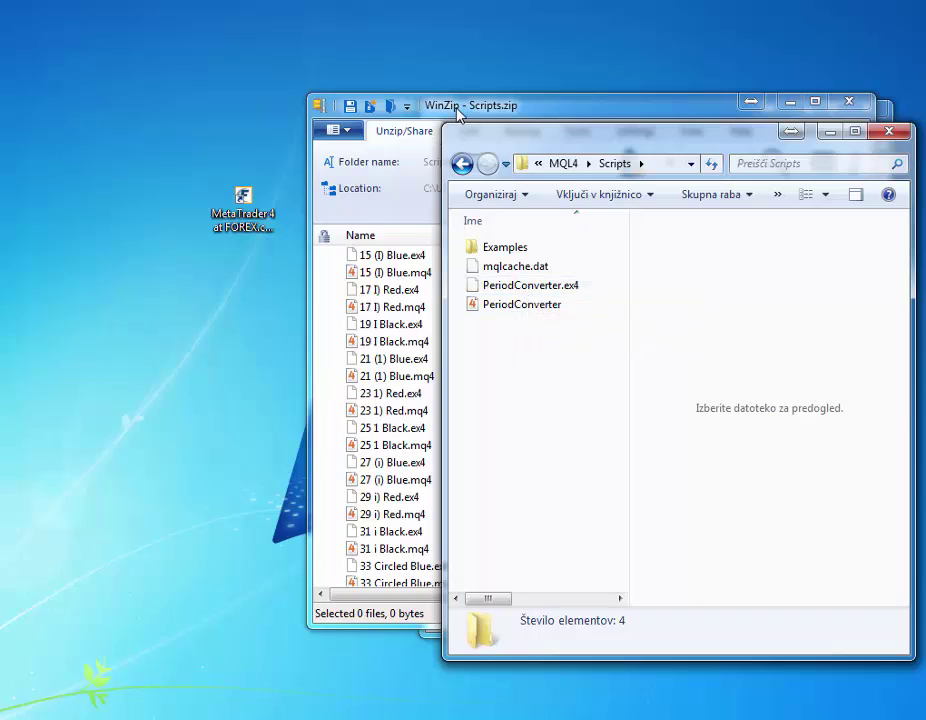
Step: Place the narrowed Scripts.zip window beside the MQL4\Scripts folder and copy all files of the archive into that folder
click(418, 118)
drag(418, 118, 135, 111)
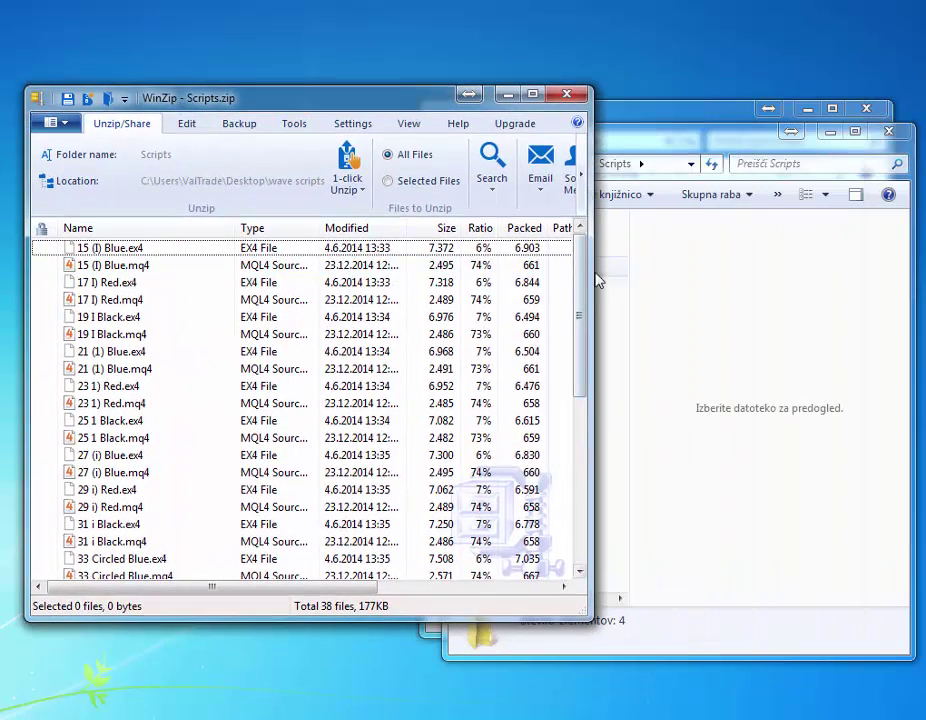
drag(571, 273, 386, 275)
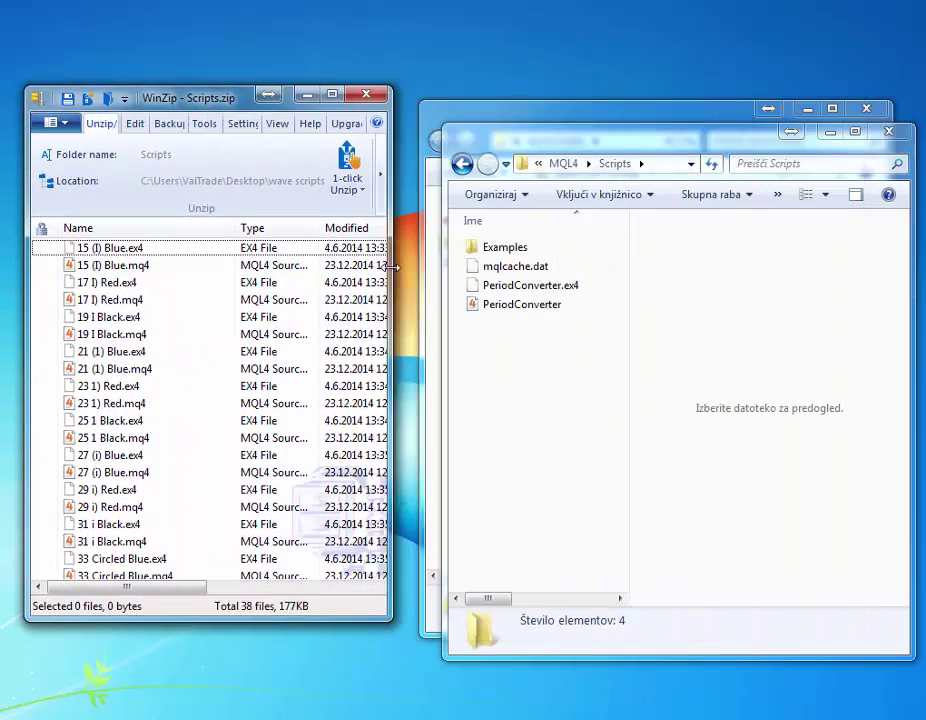
click(160, 250)
right_click(158, 256)
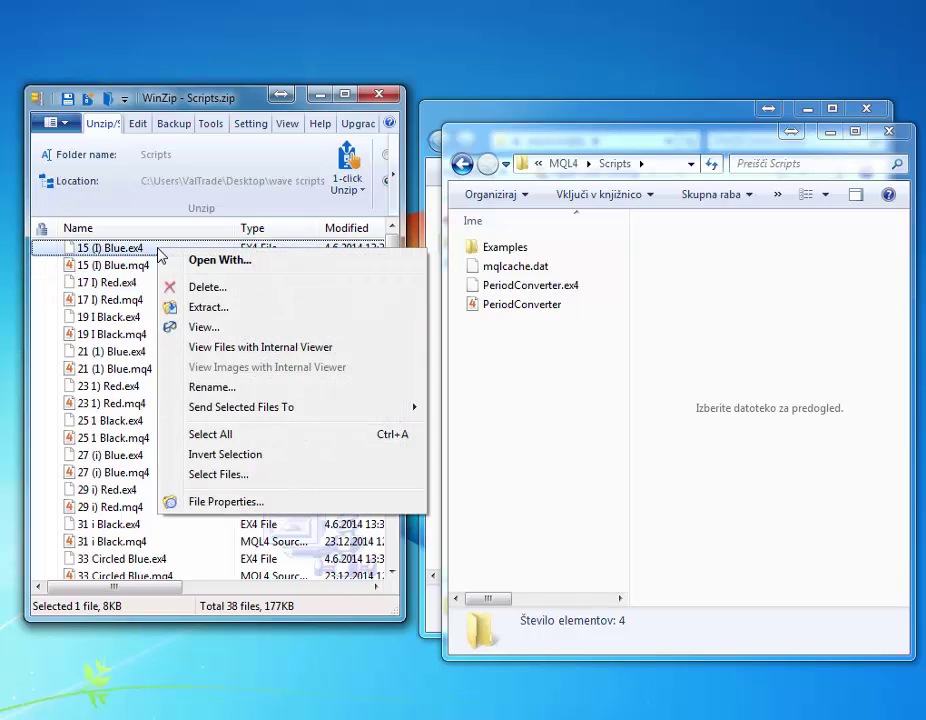
click(244, 432)
drag(95, 250, 297, 337)
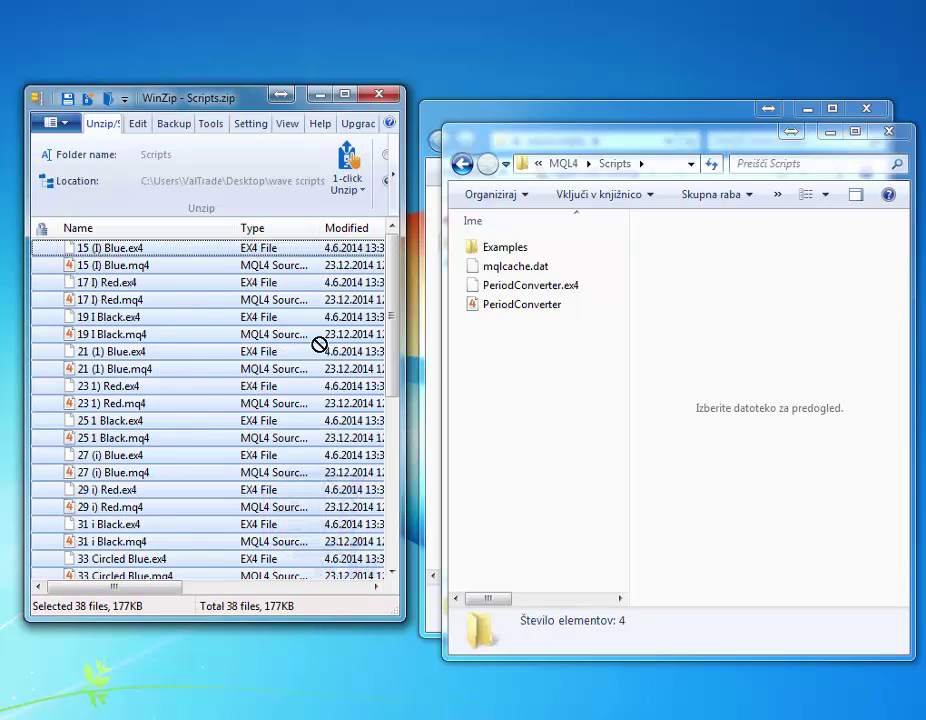
drag(527, 366, 541, 380)
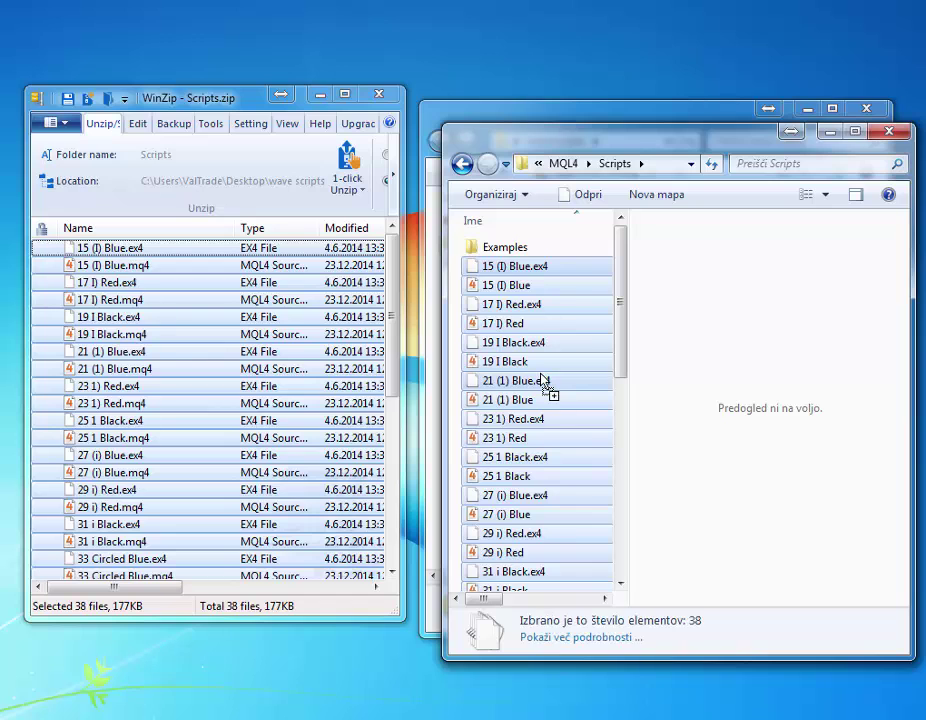
Step: Close WinZip, both folder windows and the compatibility assistant, and move the MetaTrader 4 shortcut aside on the desktop
click(378, 97)
drag(517, 128, 323, 125)
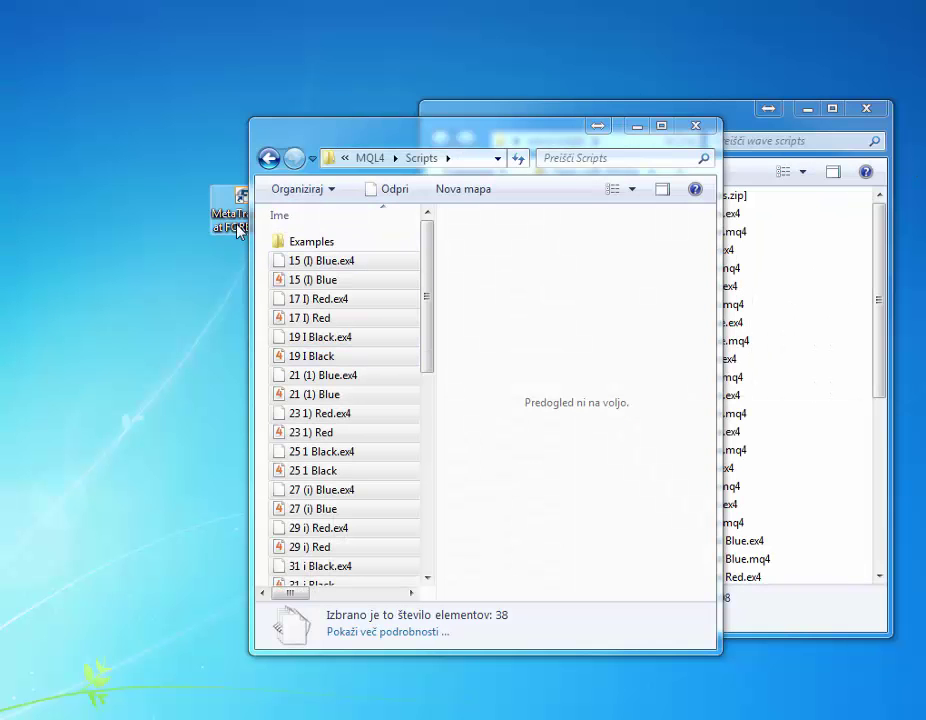
drag(238, 227, 150, 240)
click(695, 125)
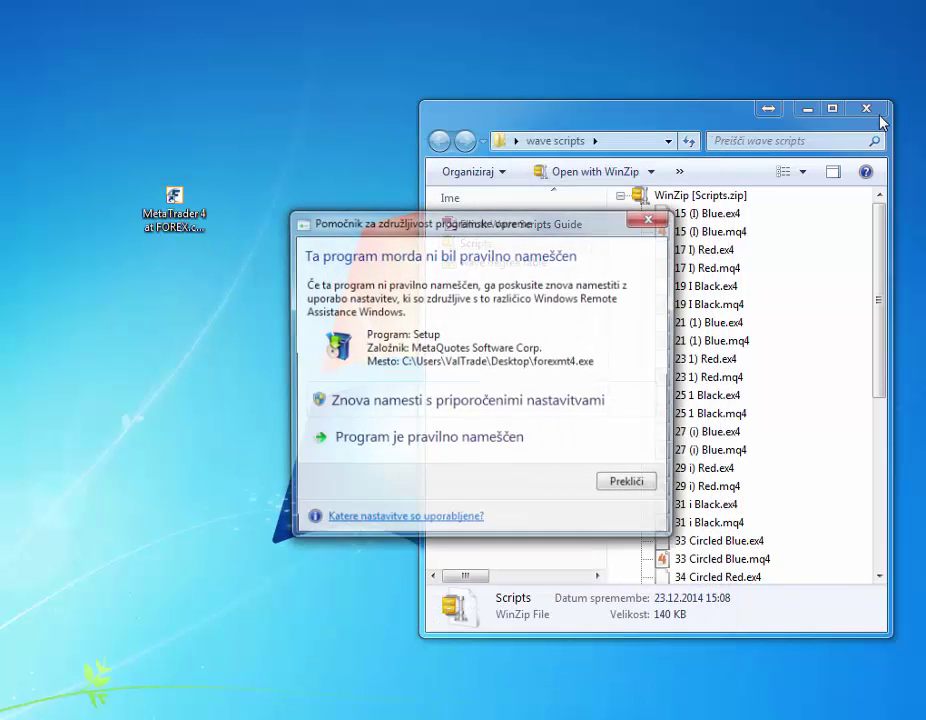
click(649, 221)
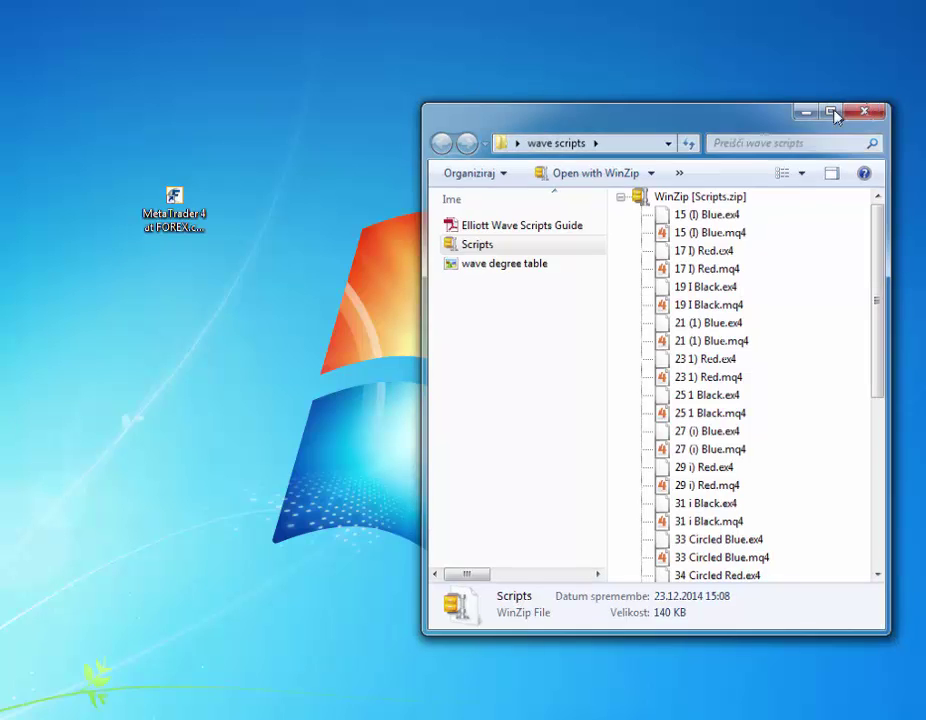
click(868, 112)
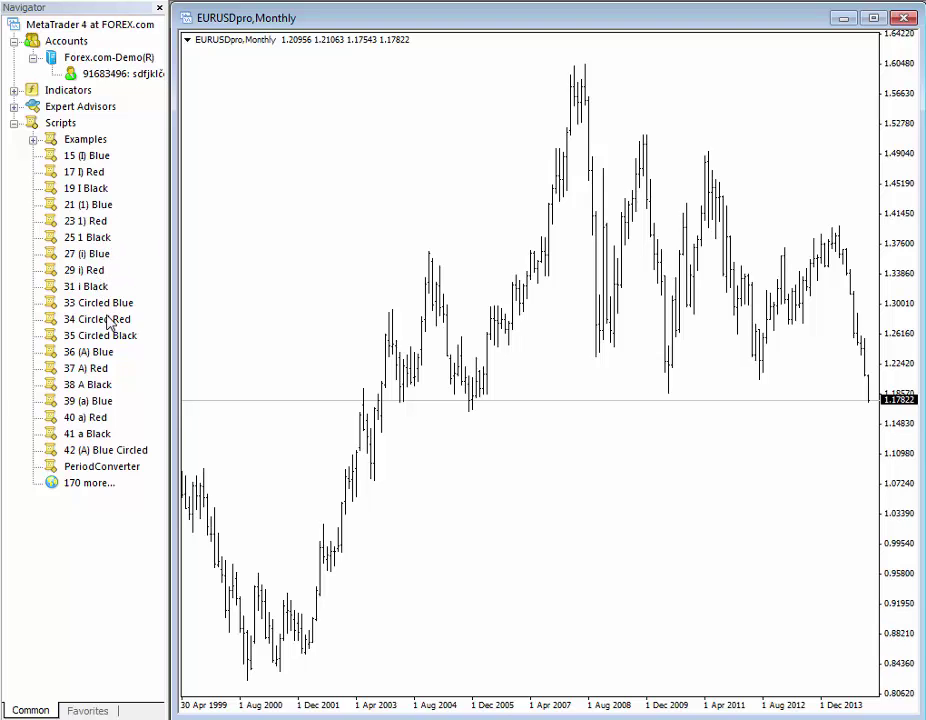
Step: In MetaTrader 4, apply the 15 (I) Blue script to the EURUSDpro chart and place labels (I) to (V) along the rise to the 2008 high
click(106, 157)
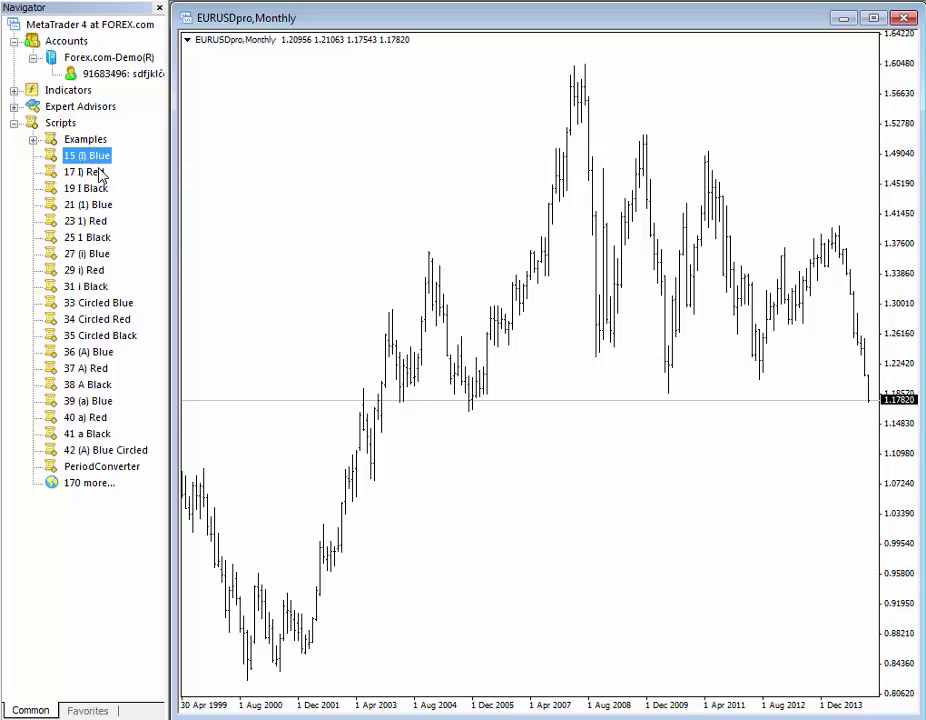
drag(95, 158, 266, 347)
drag(310, 253, 302, 246)
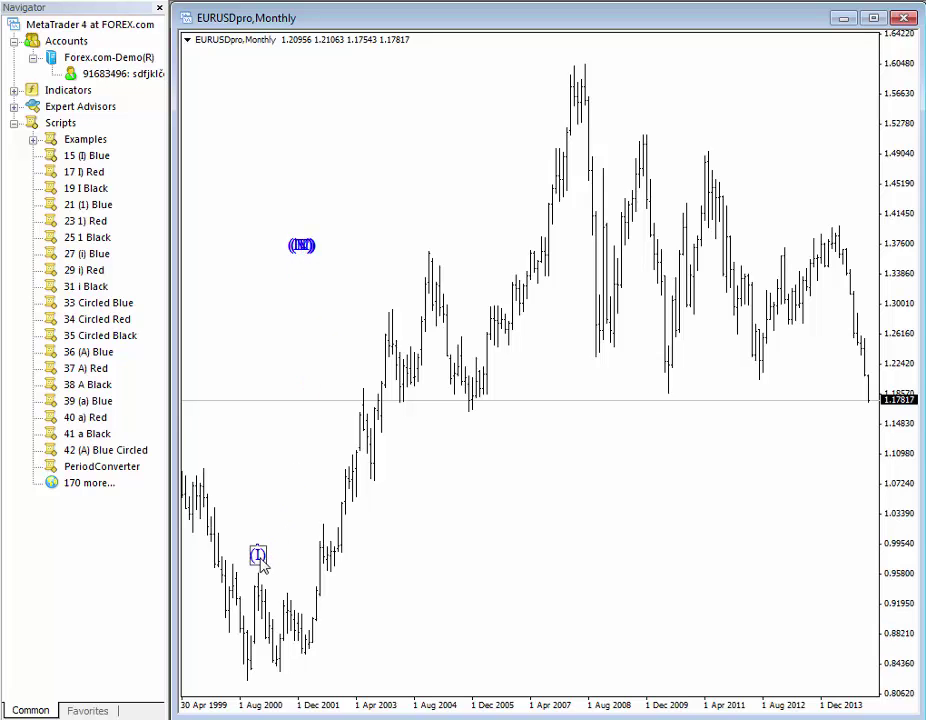
drag(303, 249, 280, 683)
drag(297, 240, 389, 296)
drag(301, 244, 473, 430)
drag(308, 237, 586, 38)
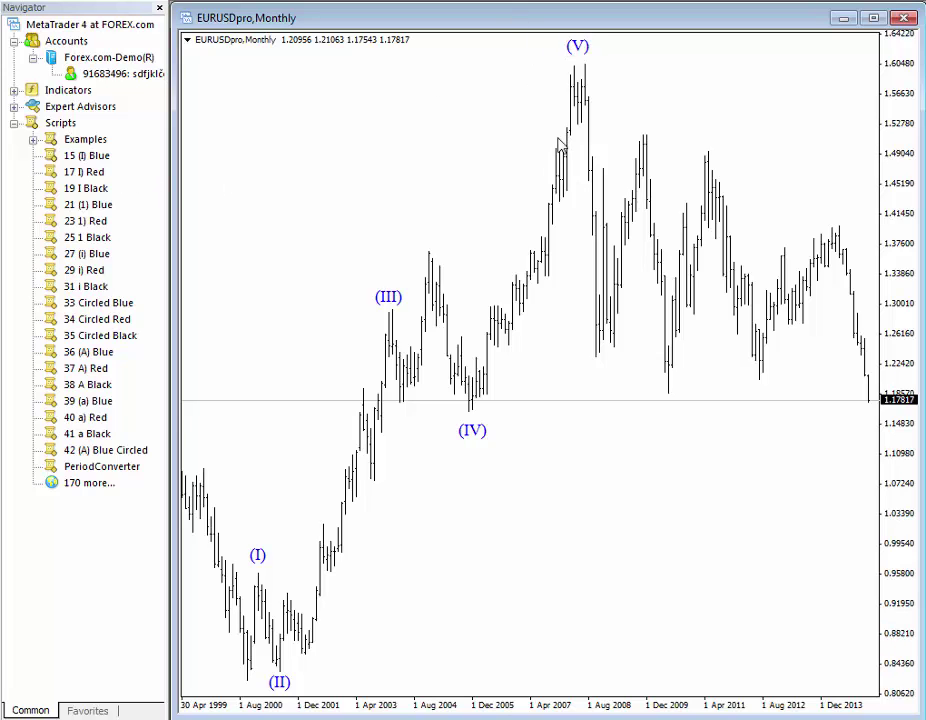
Step: Apply the 17 I) Red script, place labels I) to V) on the subwaves between (II) and (III), and move (III) above V)
click(94, 174)
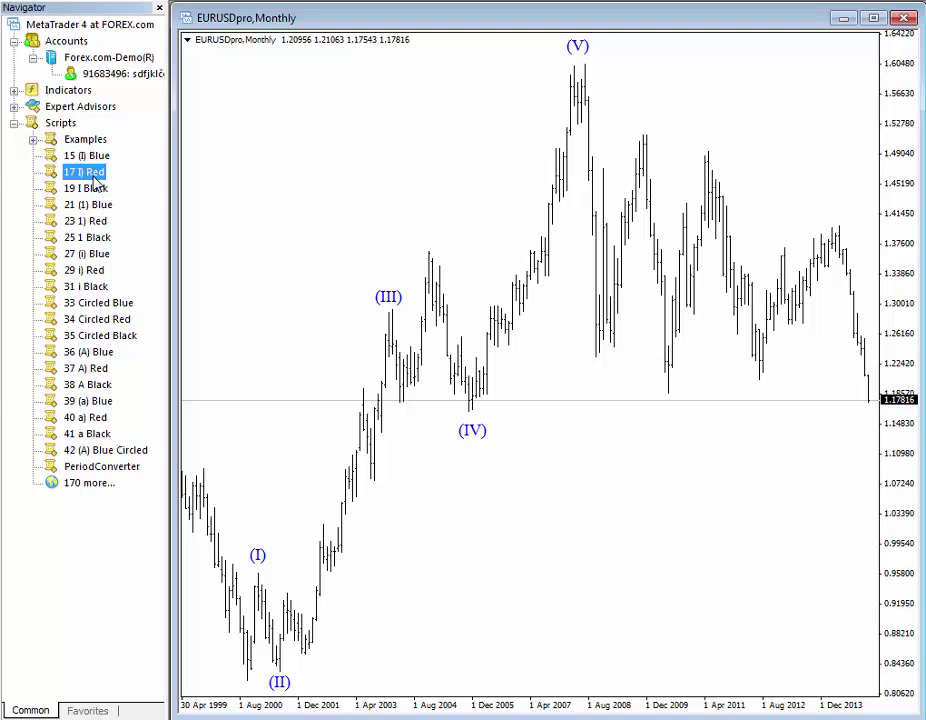
drag(94, 177, 313, 669)
drag(295, 510, 361, 384)
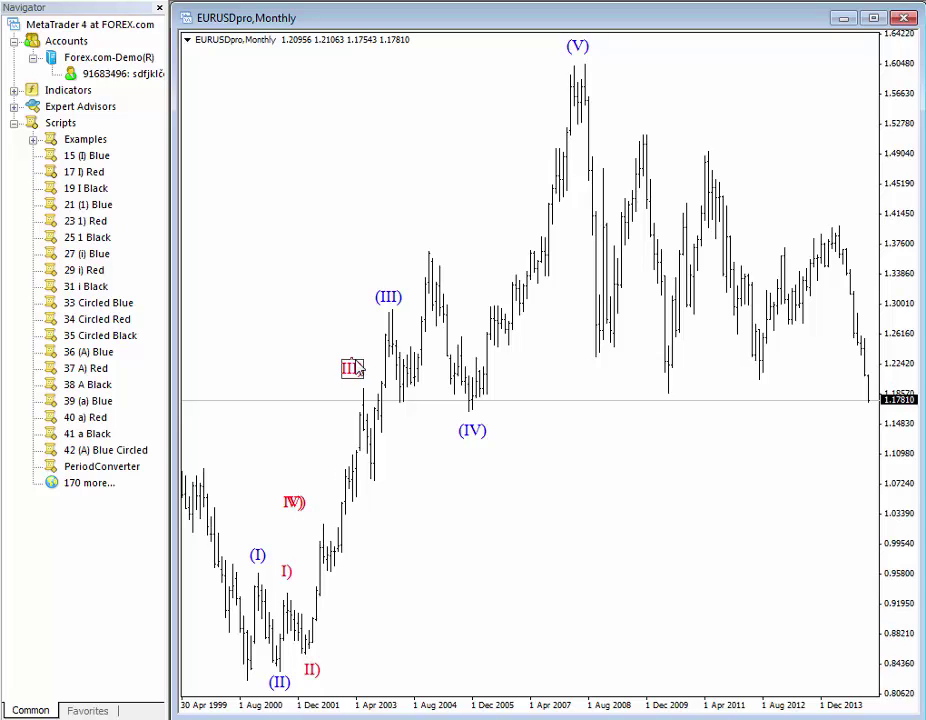
drag(296, 508, 381, 484)
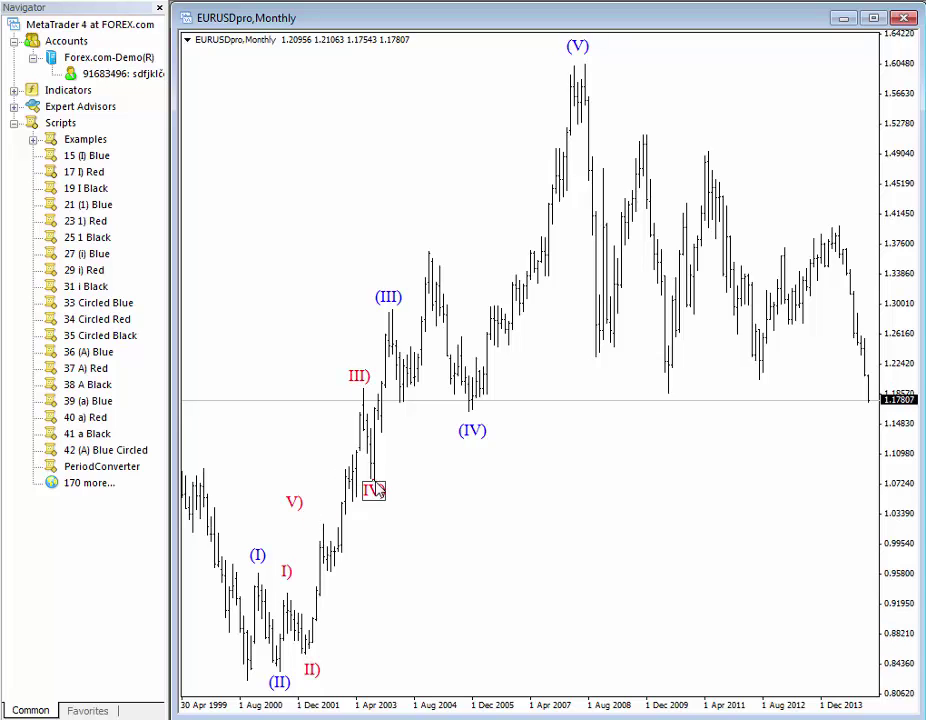
drag(294, 501, 389, 274)
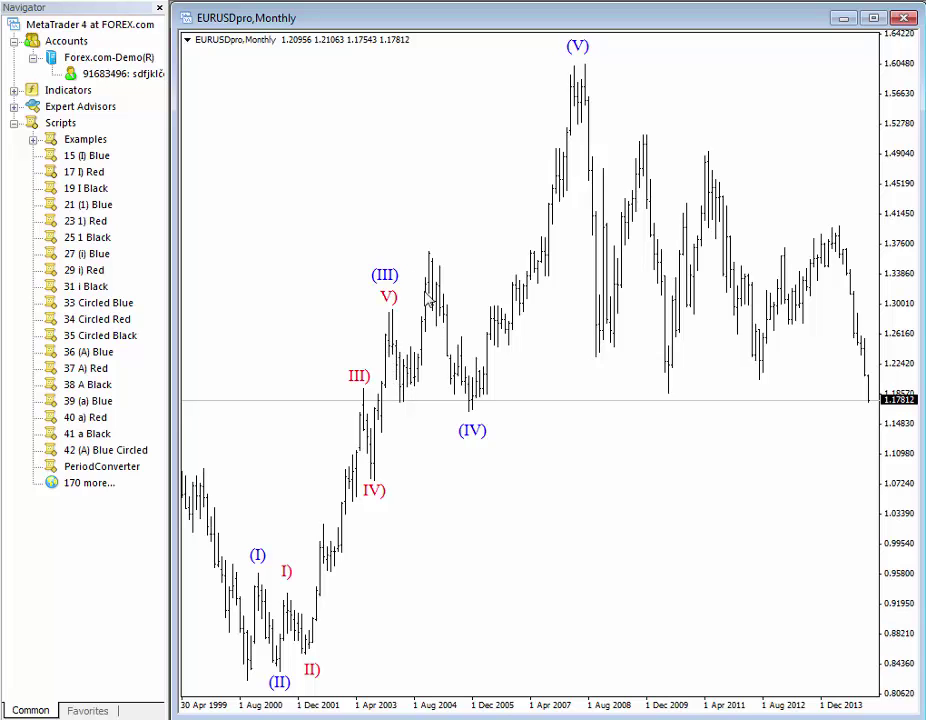
Step: Apply the 37 A) Red script, place A), B) and C) on the correction after (III), and move (IV) below C)
click(87, 370)
drag(92, 374, 400, 422)
drag(425, 465, 428, 236)
click(472, 431)
mouse_move(472, 431)
mouse_down()
mouse_move(471, 453)
mouse_move(469, 426)
mouse_move(469, 436)
mouse_up()
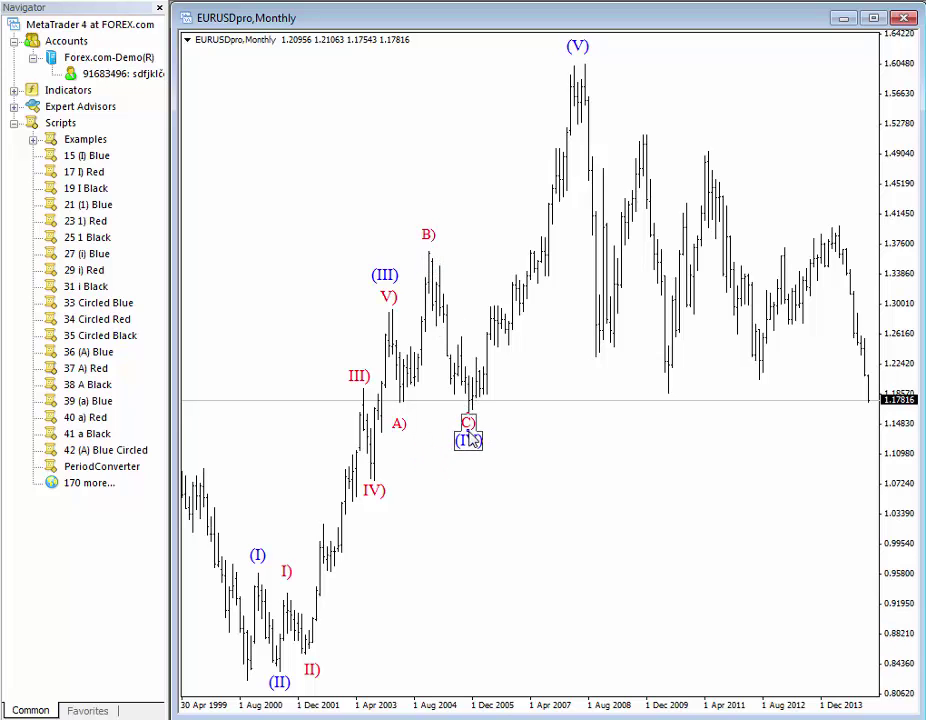
click(478, 428)
Step: Apply the 19 I Black script, place labels I to V on the rise between red II) and III), and move III) above V
click(90, 186)
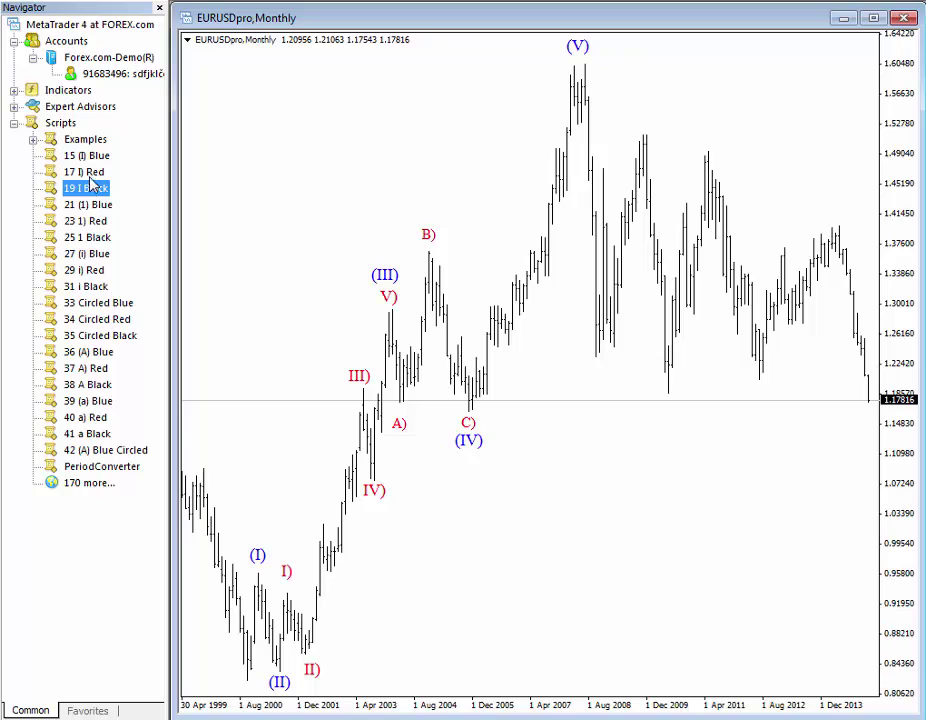
drag(88, 188, 320, 485)
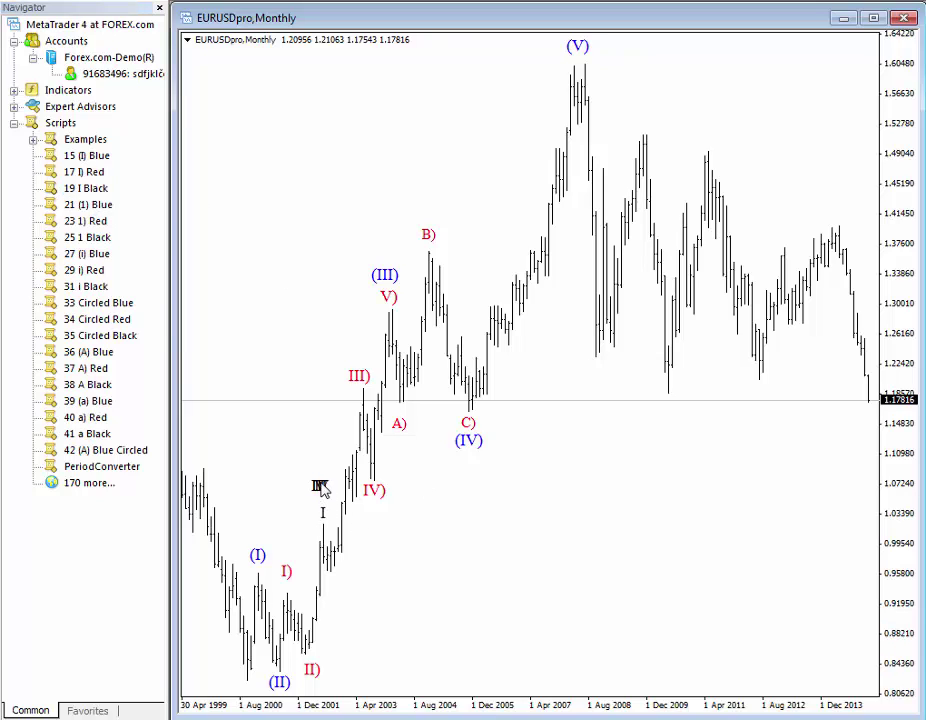
click(336, 580)
drag(320, 485, 358, 517)
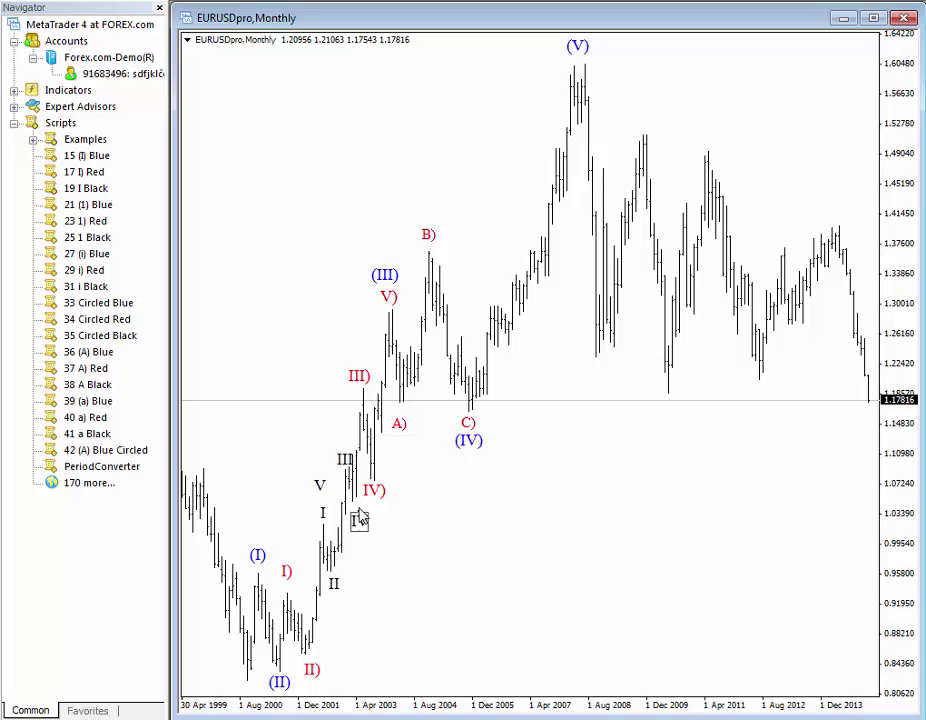
drag(316, 482, 360, 362)
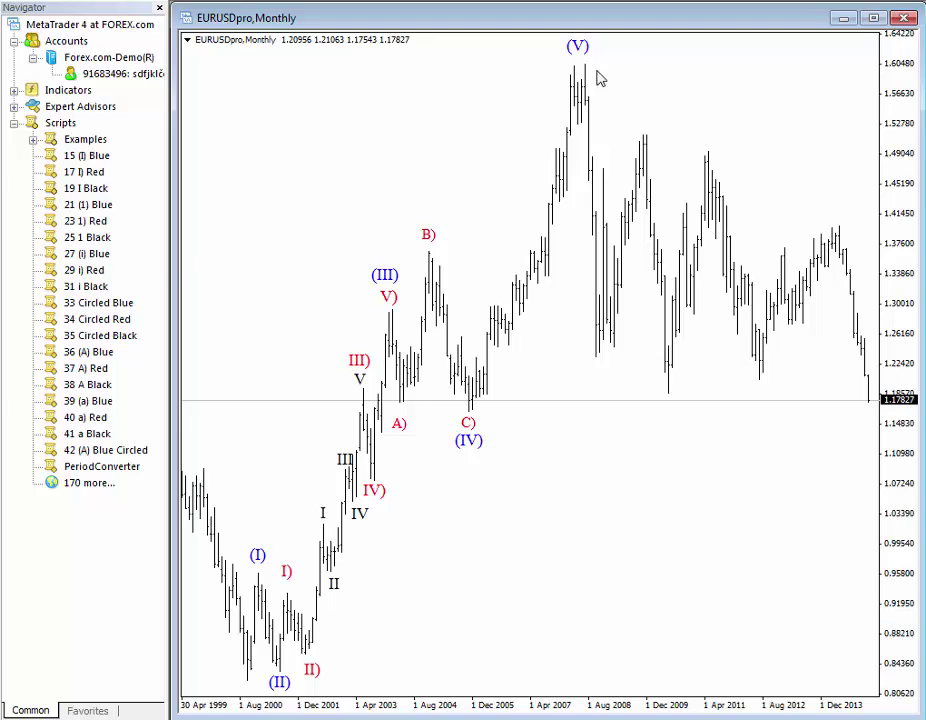
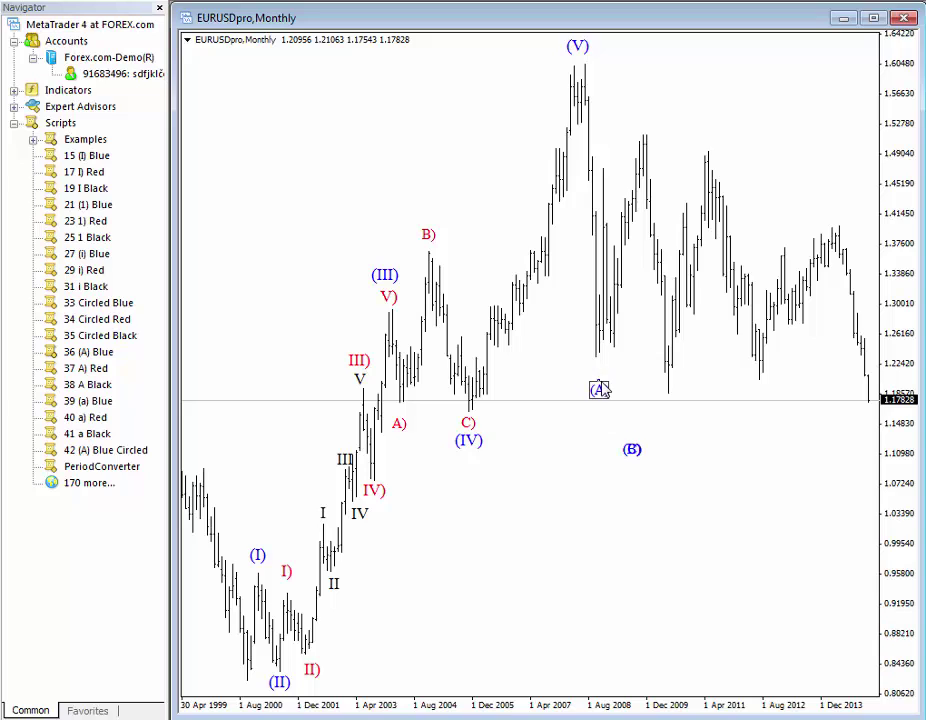
Step: Apply the 36 (A) Blue script and place (A) below the 2008 low, (B) above the 2014 high and (C) below the latest bar
drag(85, 360, 761, 437)
click(843, 196)
click(872, 452)
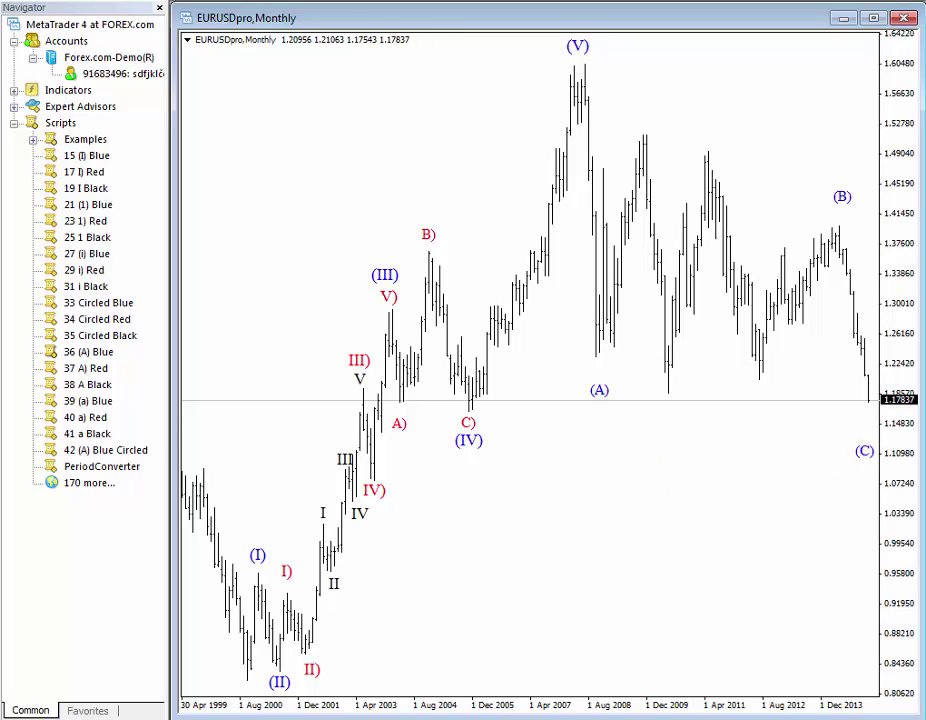
Step: Draw a descending trend line over the highs from the late-2009 peak to the peak at (B)
drag(648, 119, 836, 216)
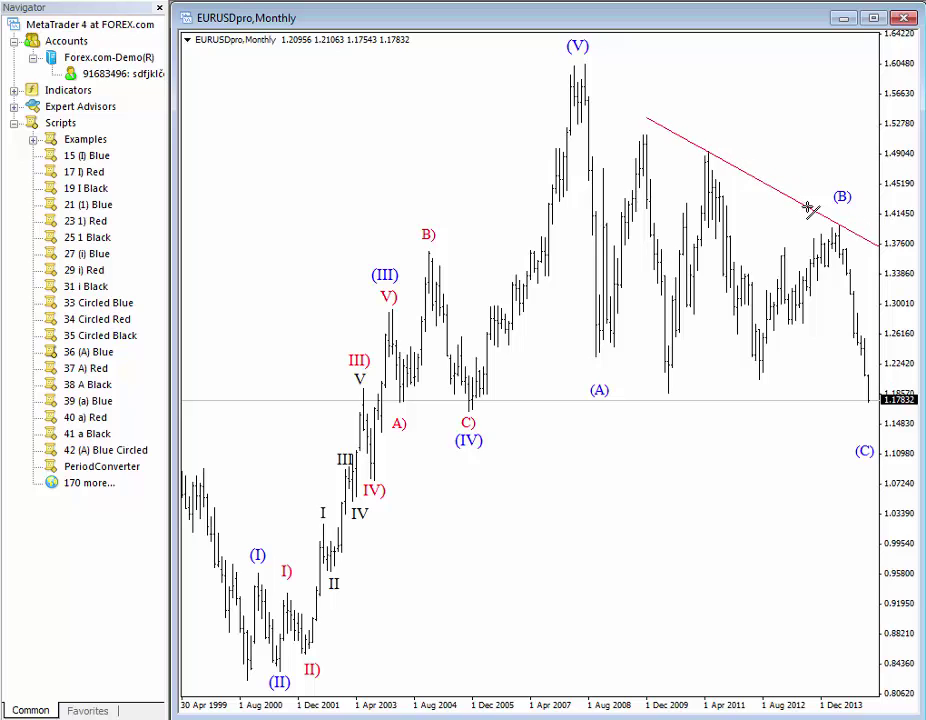
Step: Turn off the Ray option on the descending trend line and place a copy rising beneath the 2010 and 2012 lows
right_click(741, 183)
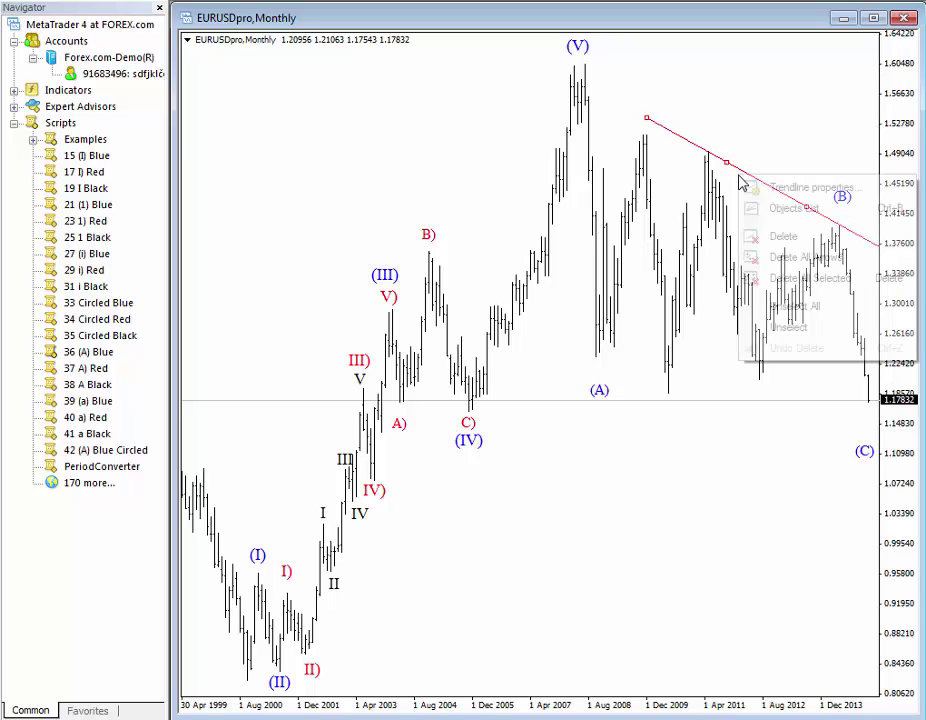
click(752, 188)
click(660, 326)
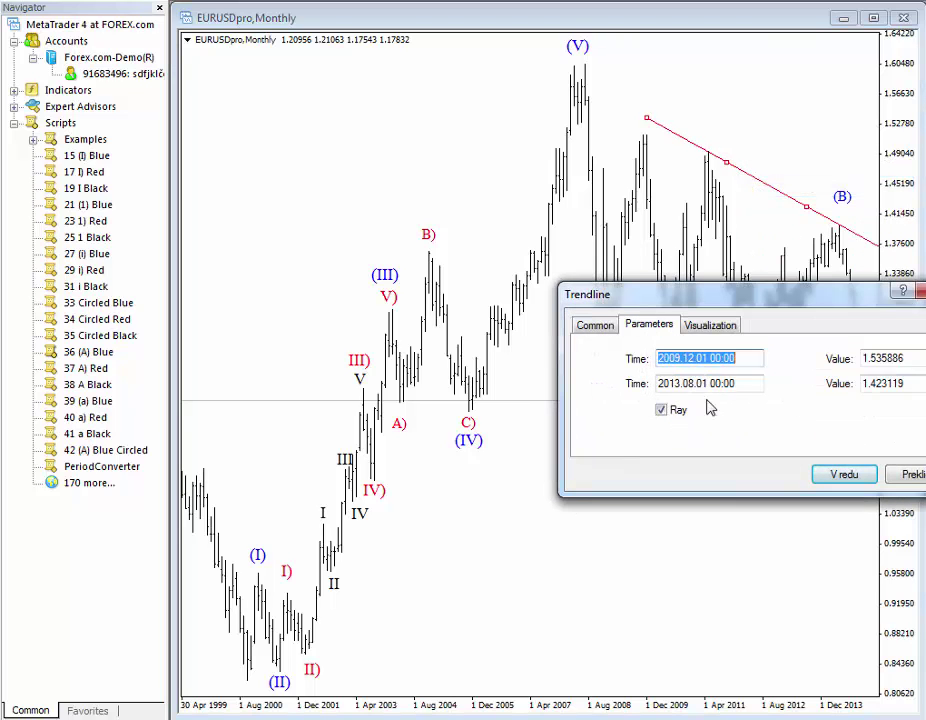
click(634, 408)
click(841, 474)
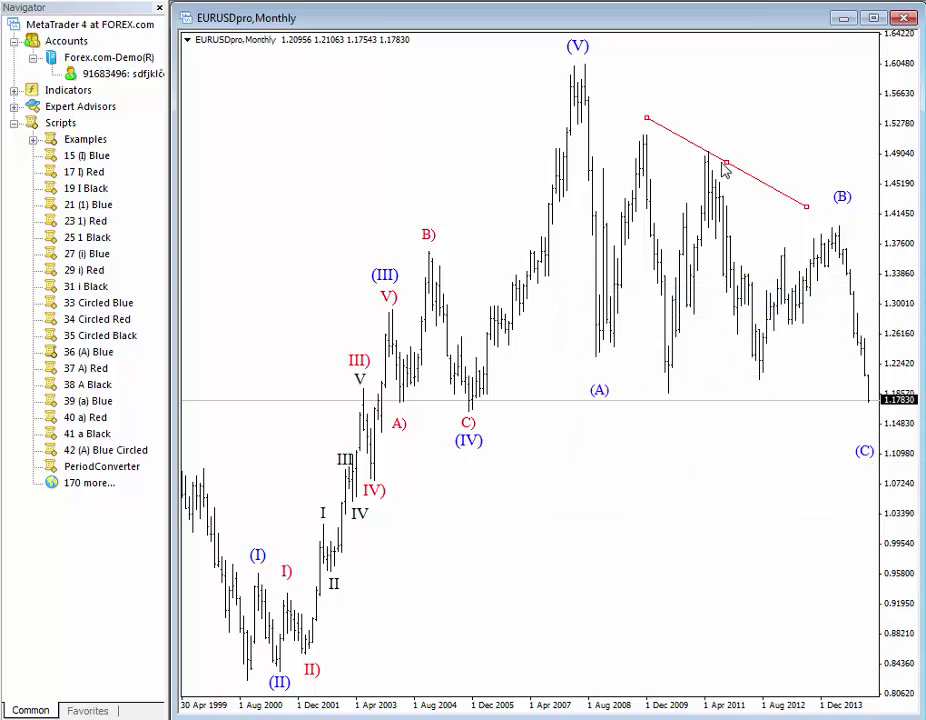
drag(724, 170, 740, 450)
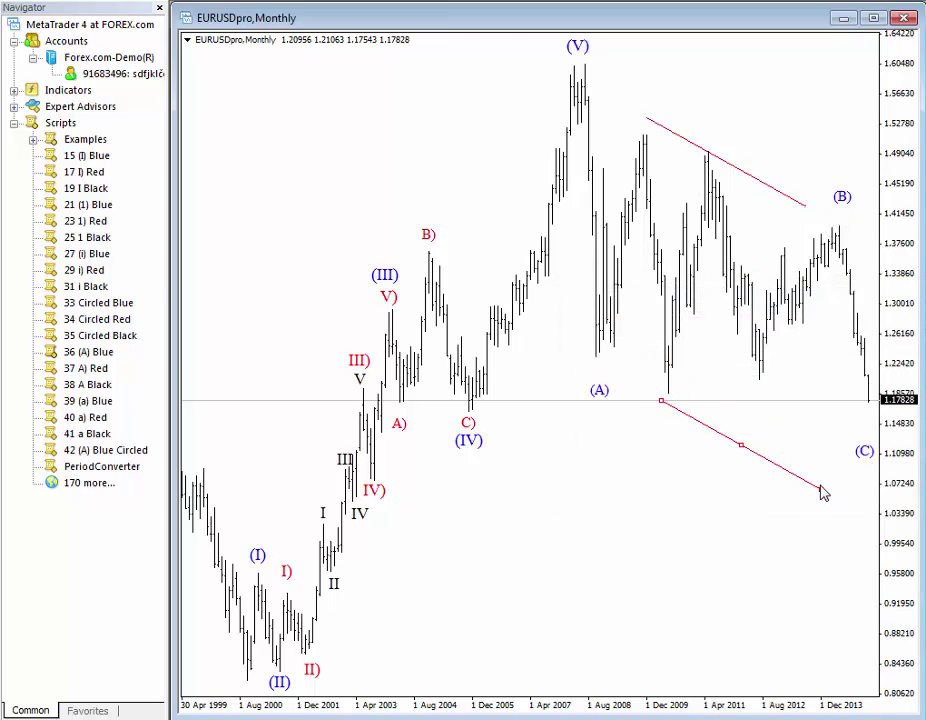
drag(820, 489, 853, 366)
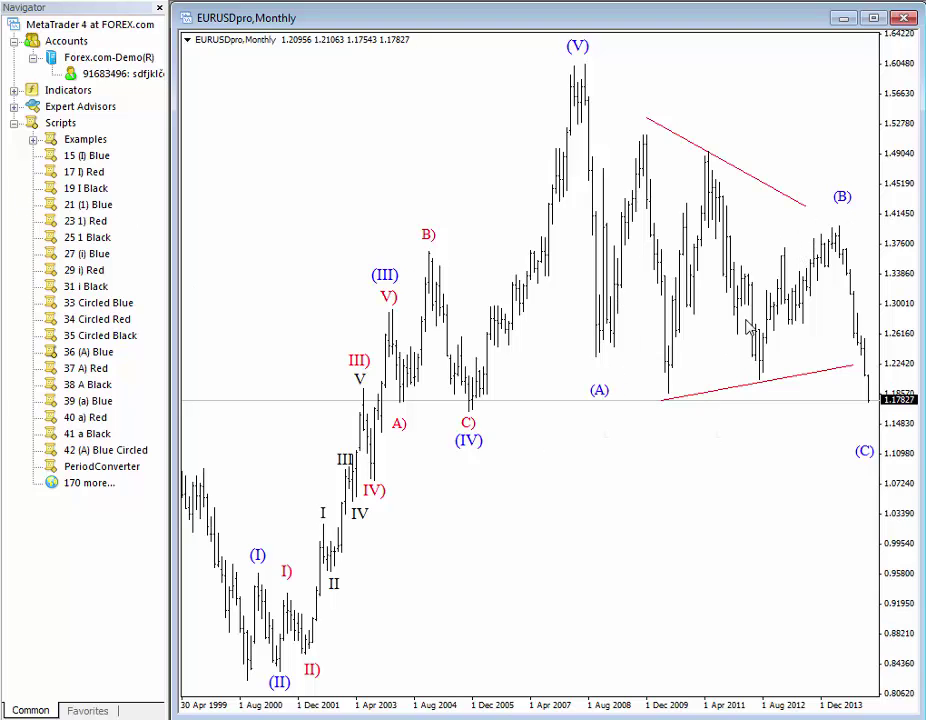
Step: Apply the 37 A) Red script and place A) above the late-2009 peak, B) below the 2010 low and C) above the 2011 peak
click(96, 372)
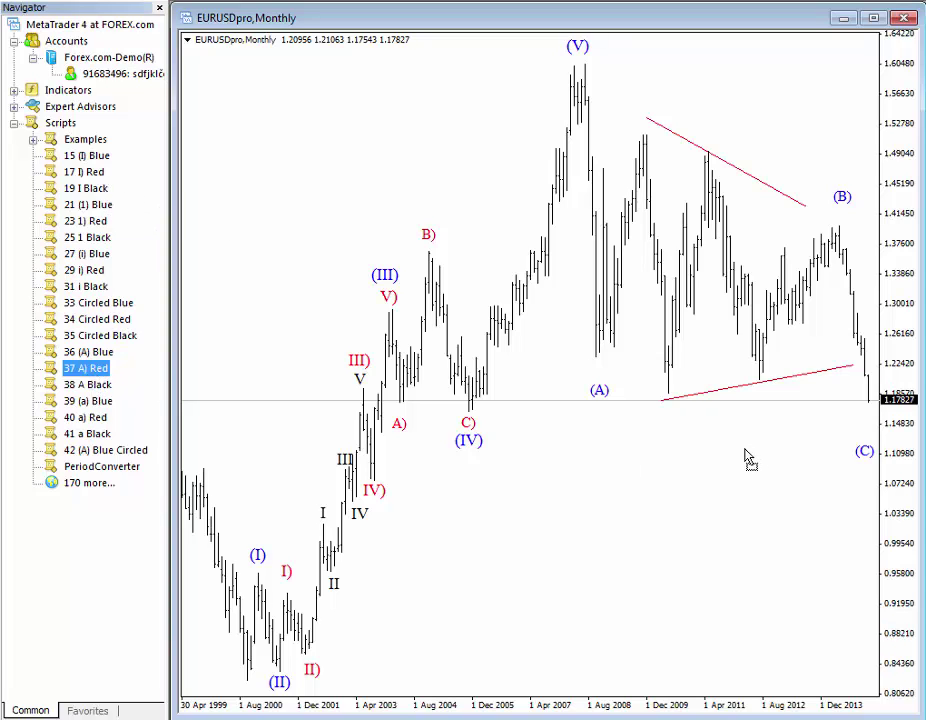
click(653, 467)
click(643, 108)
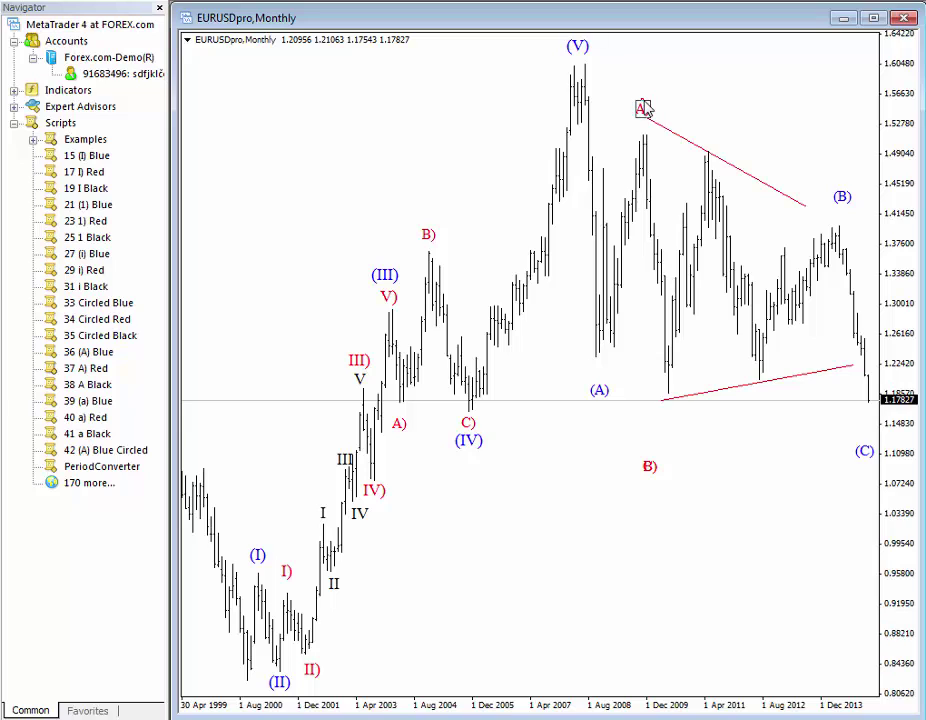
drag(649, 466, 672, 425)
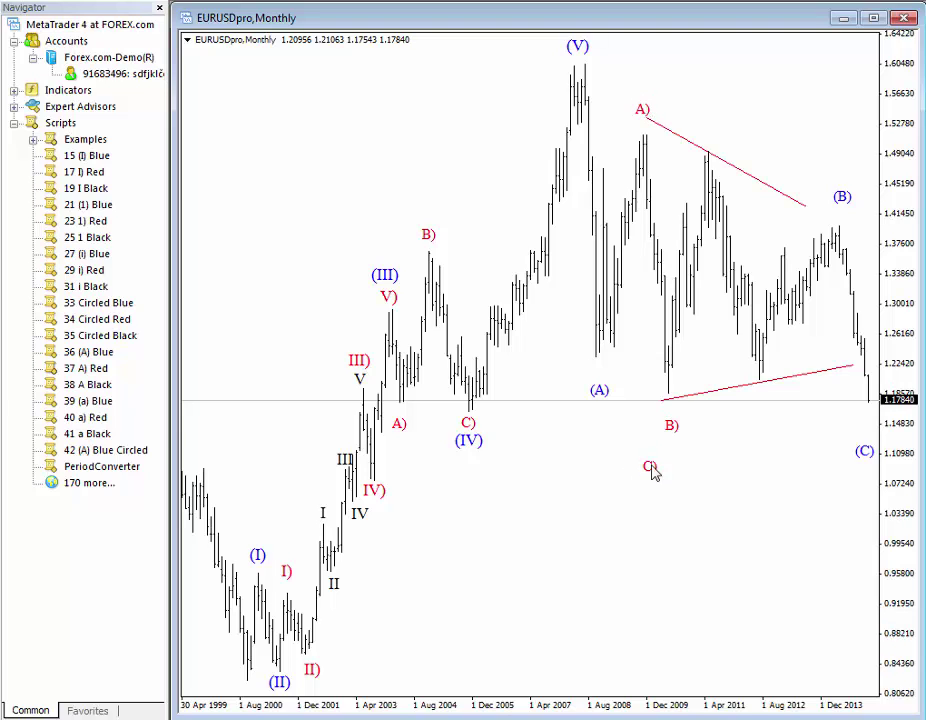
drag(649, 467, 711, 138)
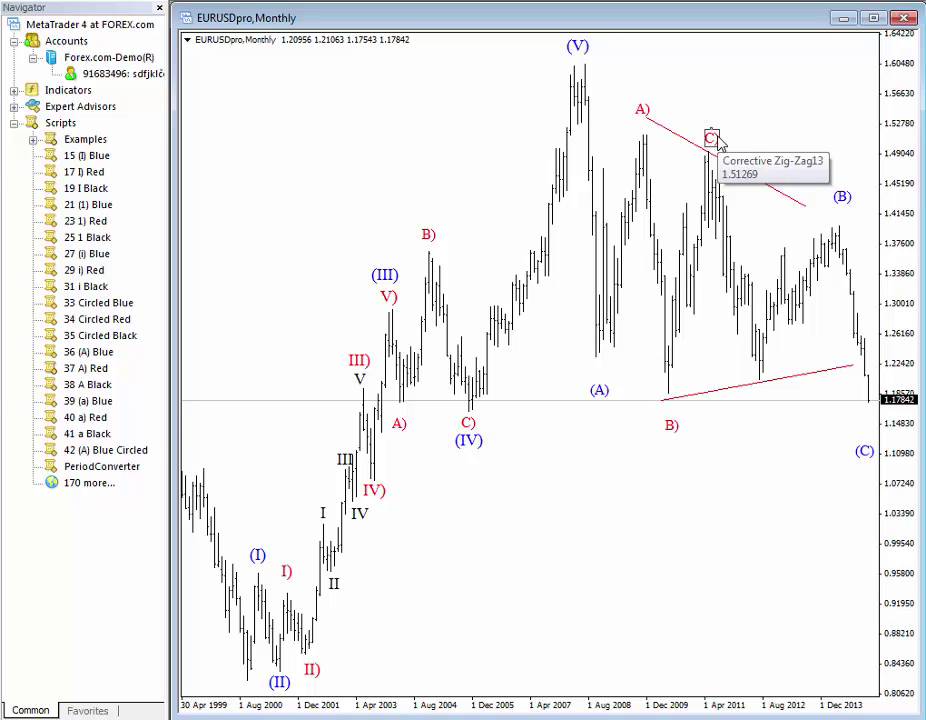
Step: Copy the red C) label from the 2011 peak to below the 2012 low and change the copy's text to D)
drag(713, 140, 764, 399)
double_click(763, 401)
right_click(764, 403)
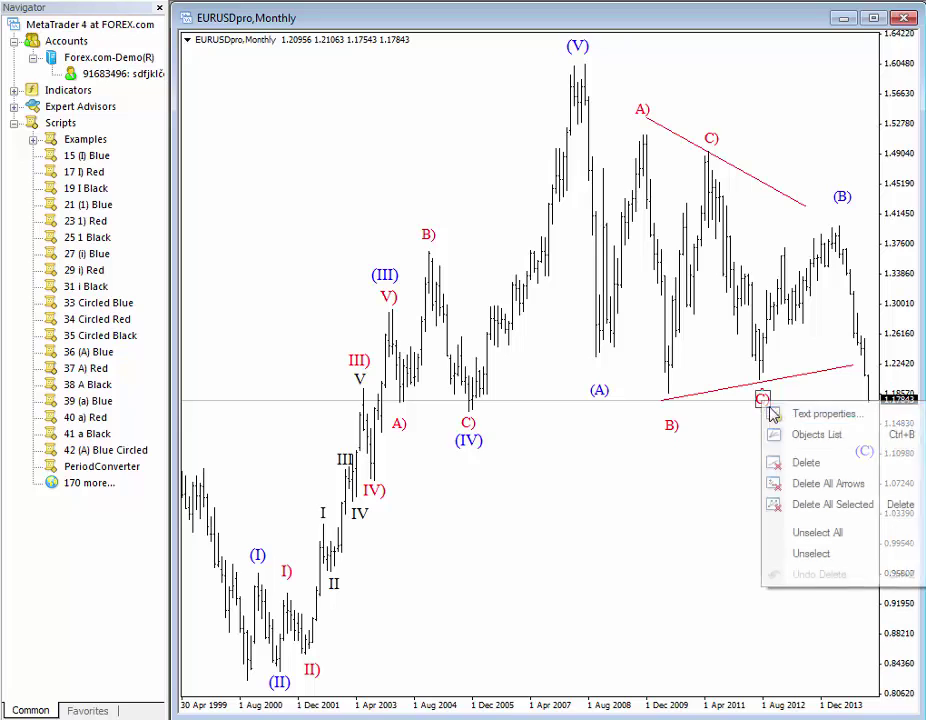
click(790, 415)
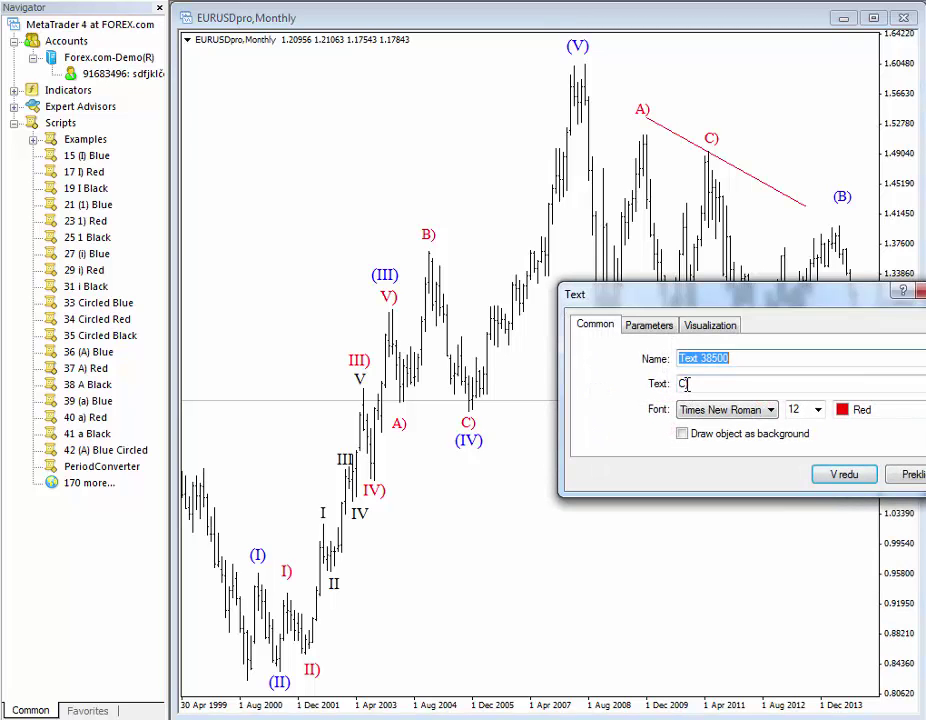
double_click(682, 384)
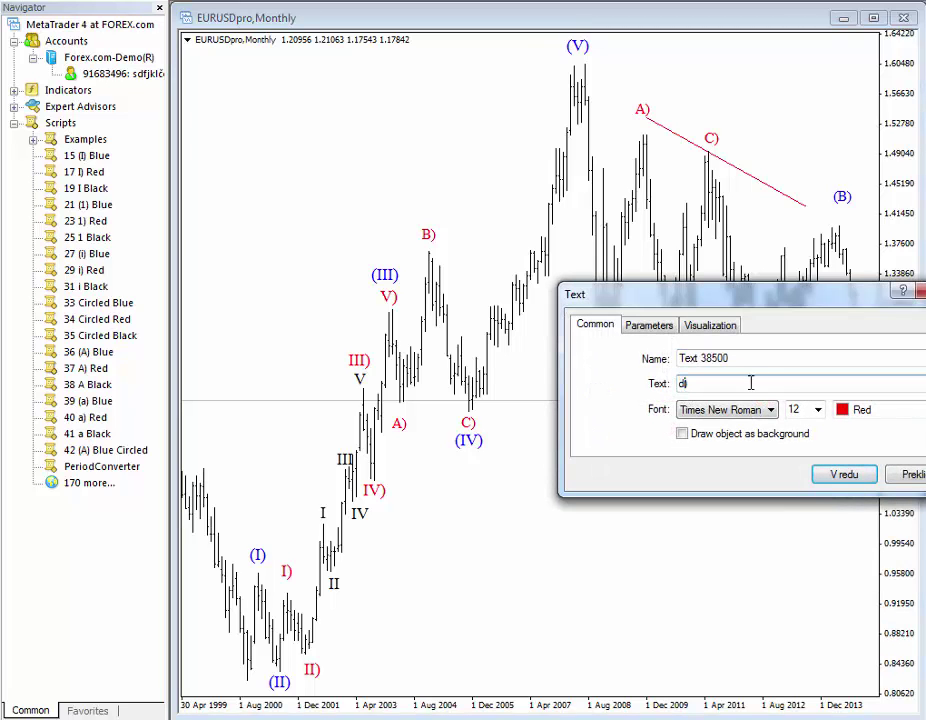
text(D))
click(840, 478)
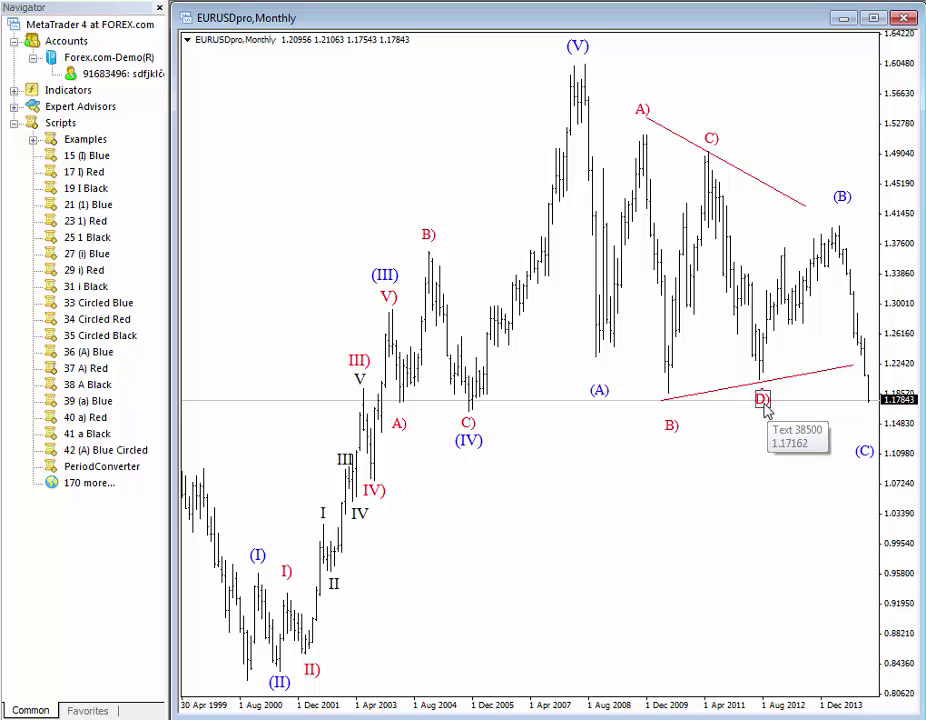
Step: Copy the red D) label to the 2014 high beneath (B) and change the copy's text to E)
click(850, 222)
right_click(848, 222)
click(868, 228)
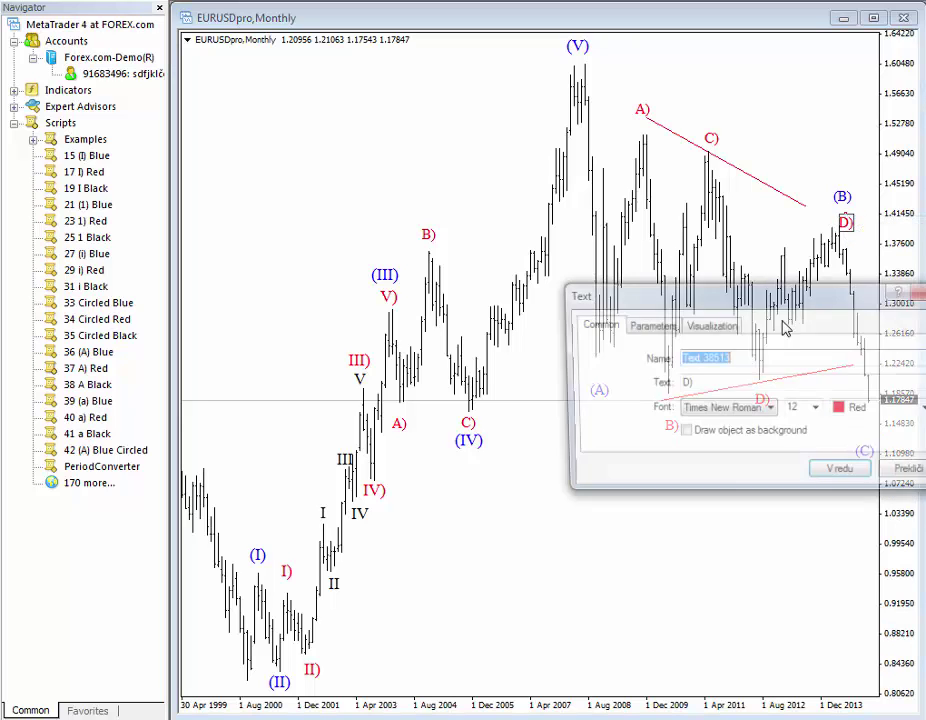
text(E))
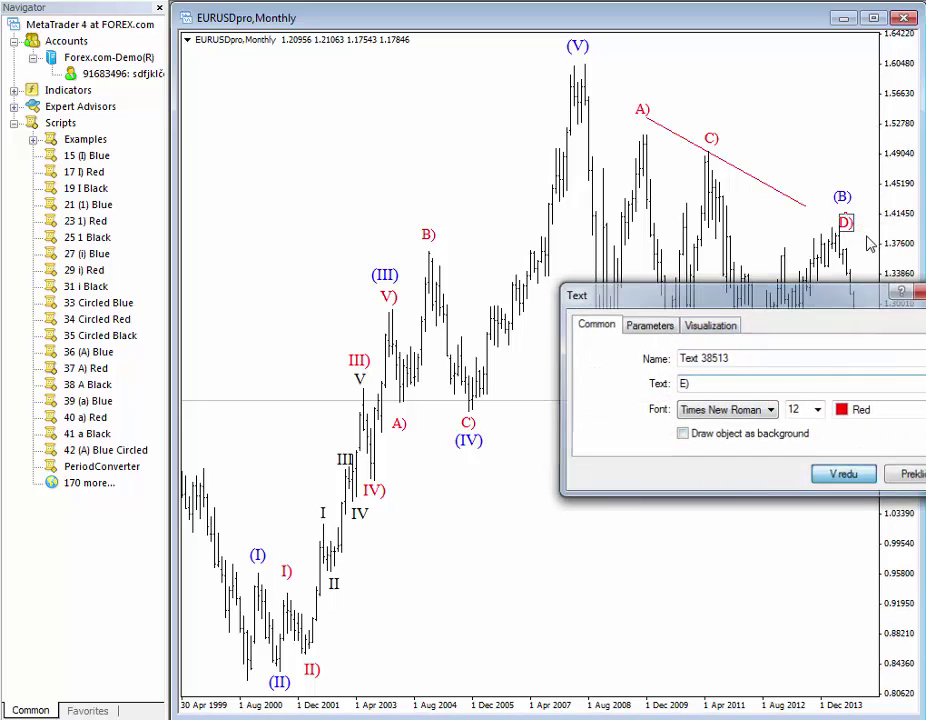
click(843, 474)
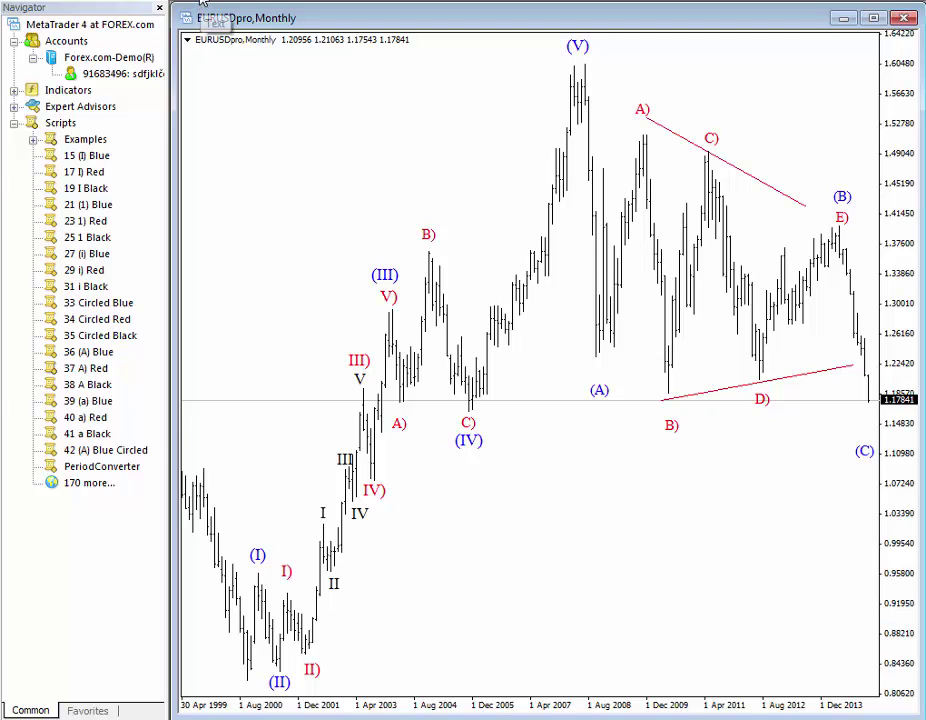
Step: Add red text labels 1 and 2 in the empty chart area above the early-2002 bars and delete both again
click(314, 197)
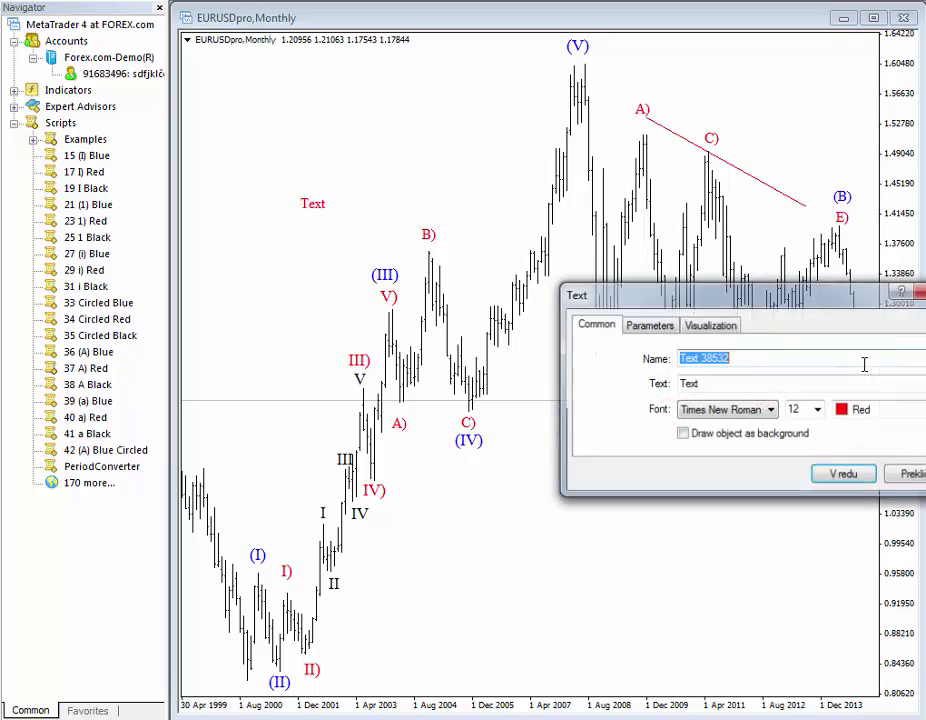
key(Tab)
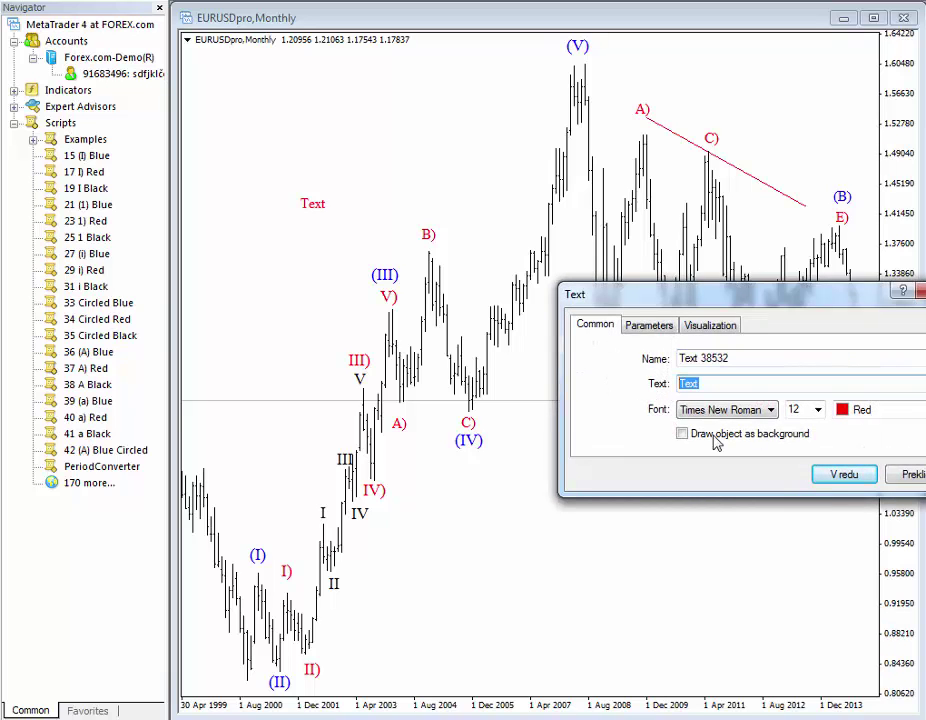
text(1)
click(840, 474)
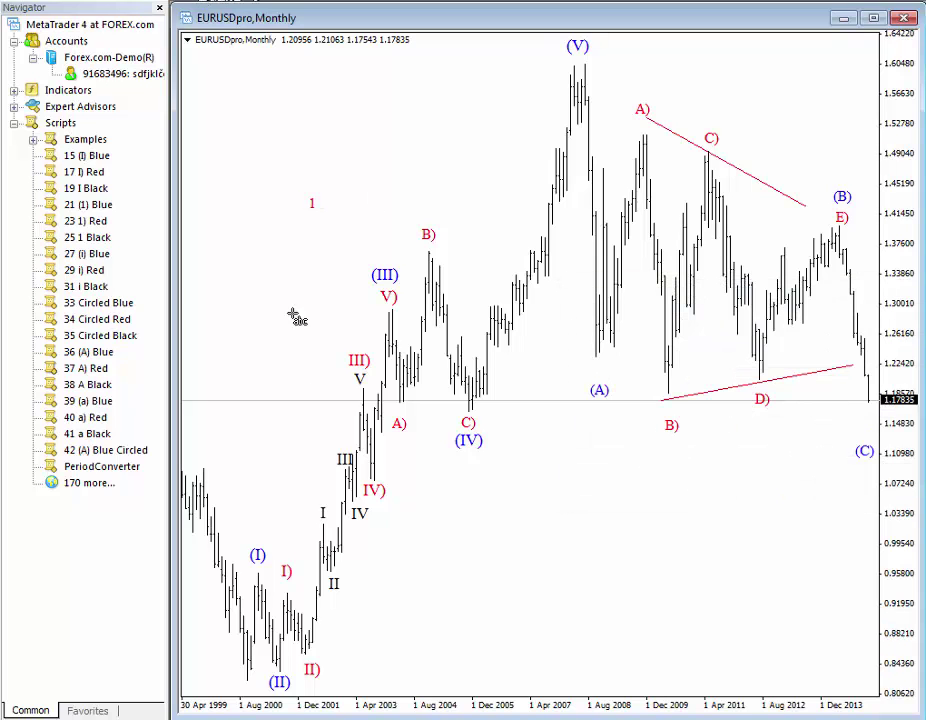
click(312, 377)
key(Tab)
text(2)
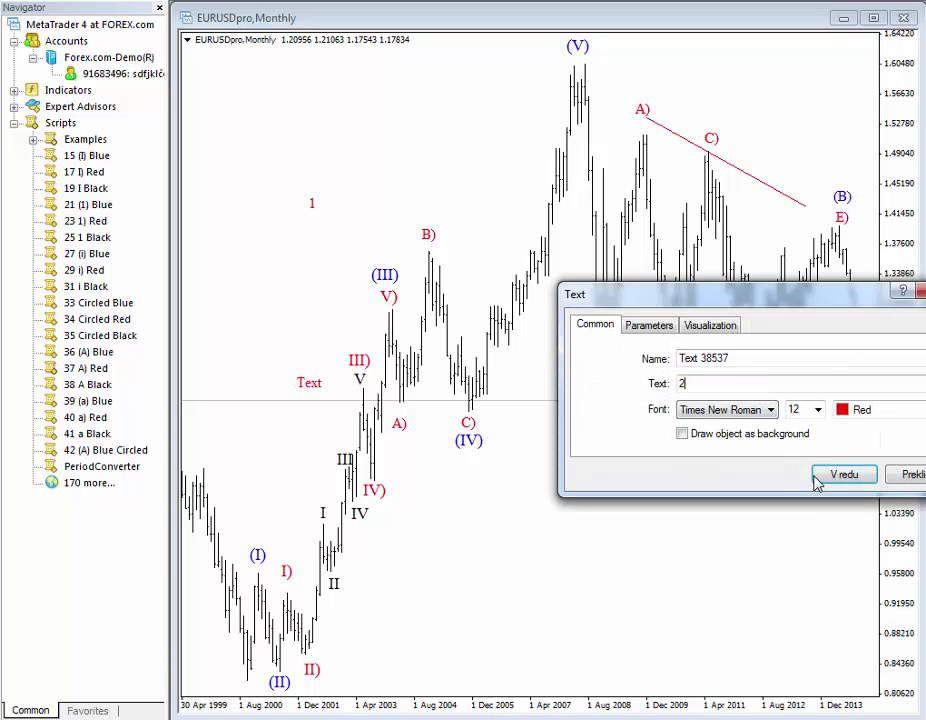
click(818, 477)
double_click(309, 382)
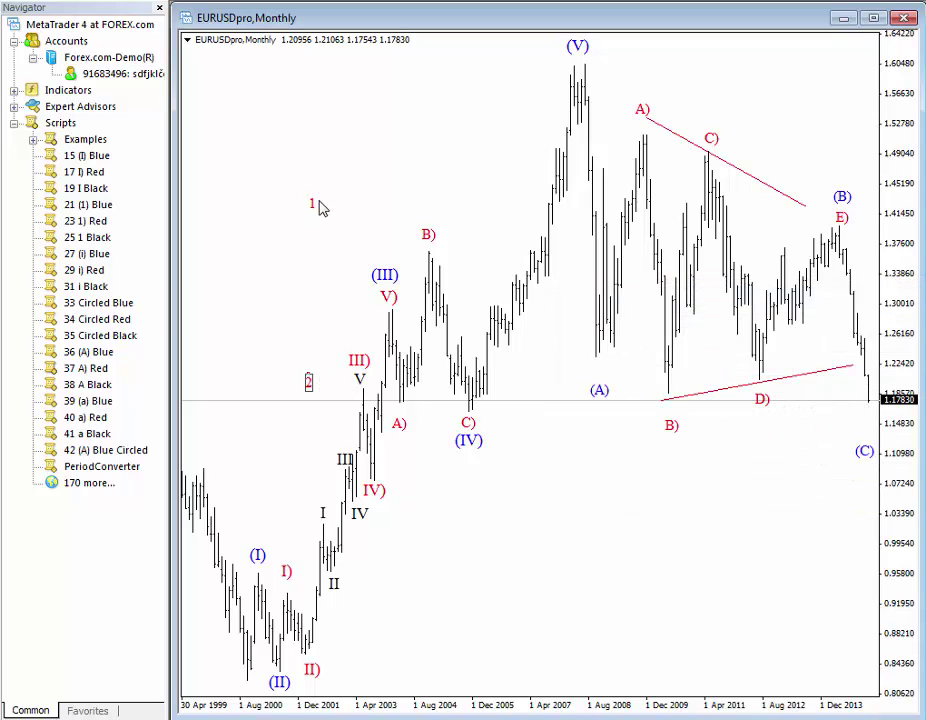
key(Delete)
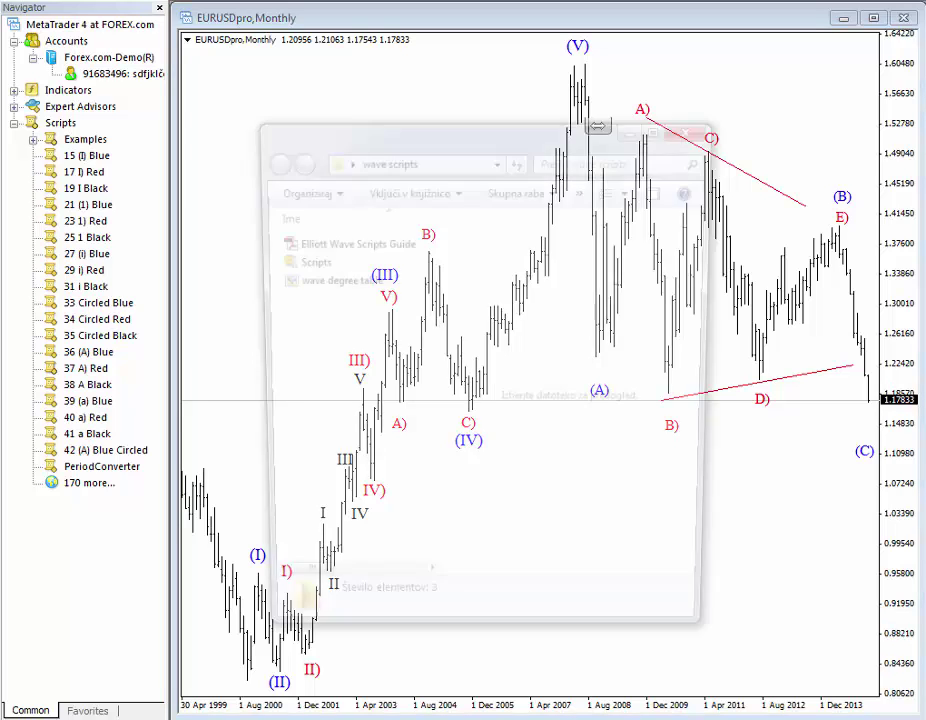
Step: Open the wave degree table from the wave scripts folder in the browser to review the labels for each wave degree
click(318, 284)
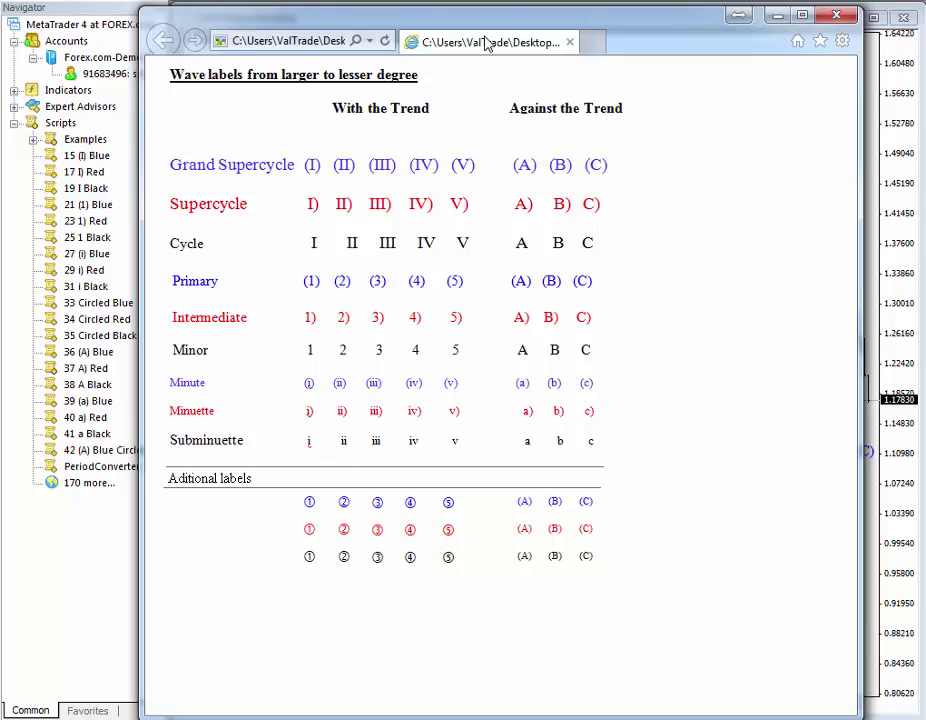
mouse_move(482, 23)
mouse_down()
mouse_move(537, 23)
mouse_move(497, 25)
mouse_up()
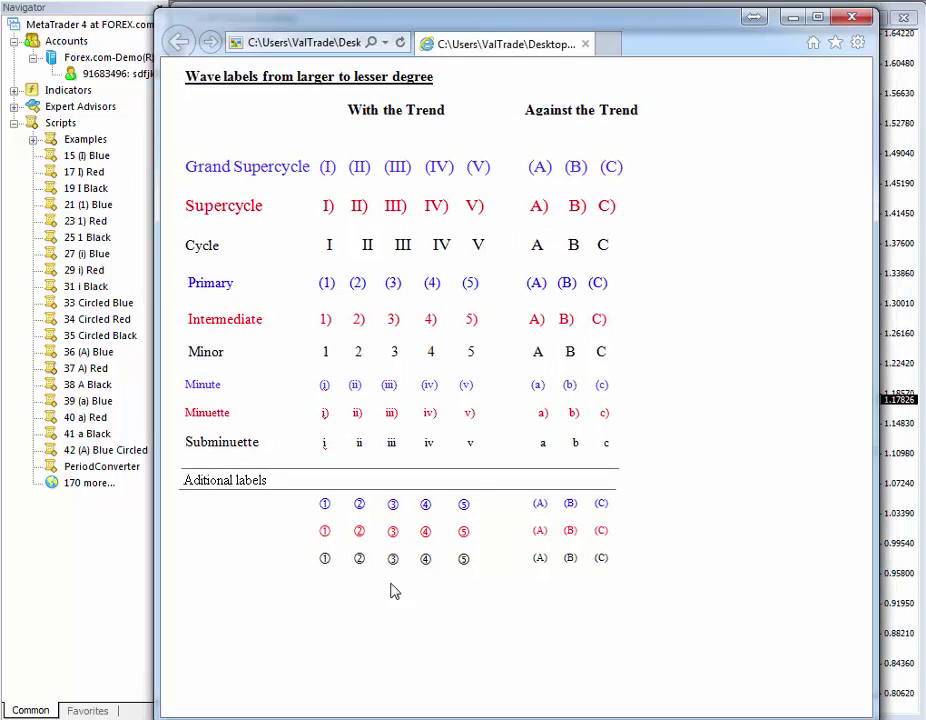